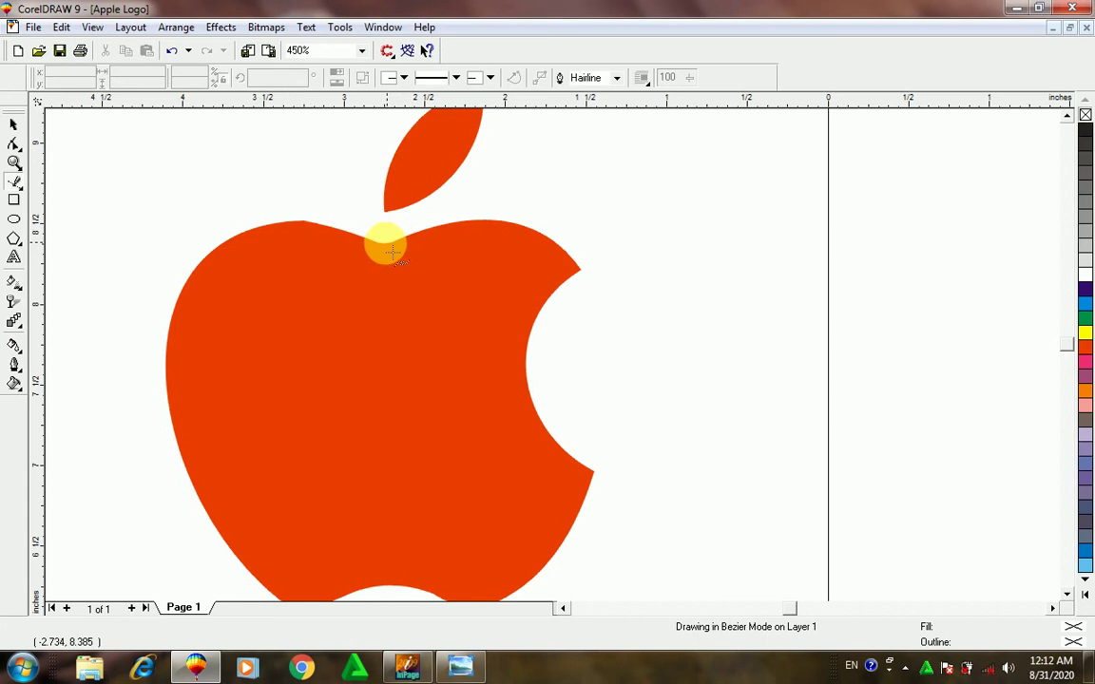
# Trace the apple body with a closed six-node Bezier outline of straight segments, about 1.84 by 2.38 inches, through its main corners
pyautogui.click(384, 244)
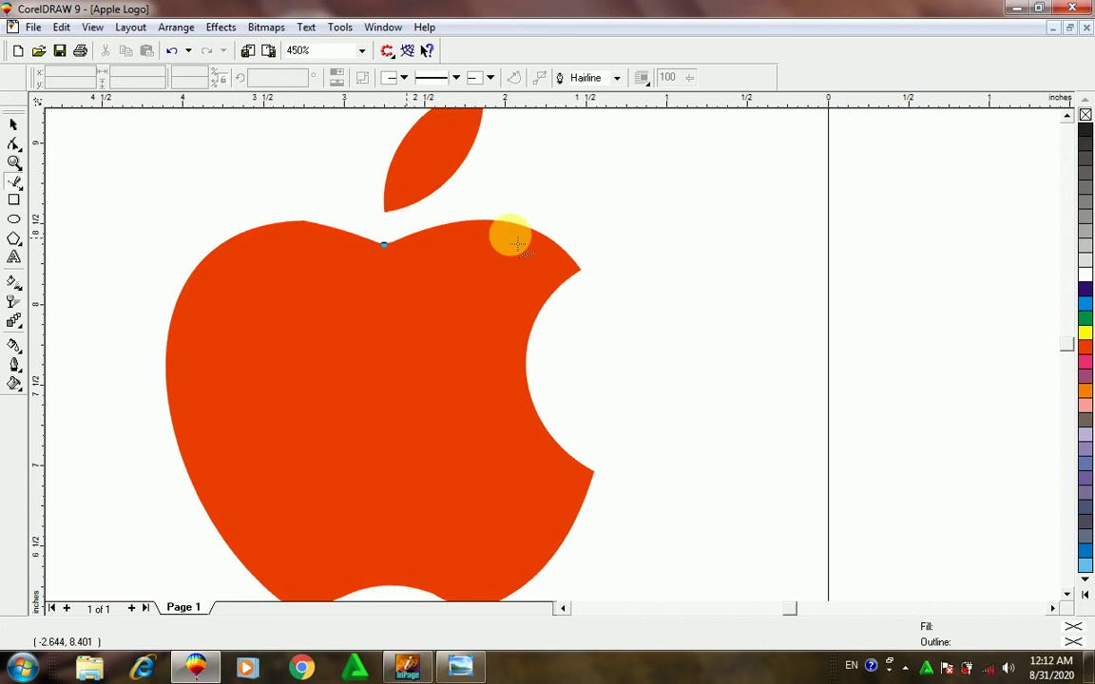
pyautogui.click(578, 270)
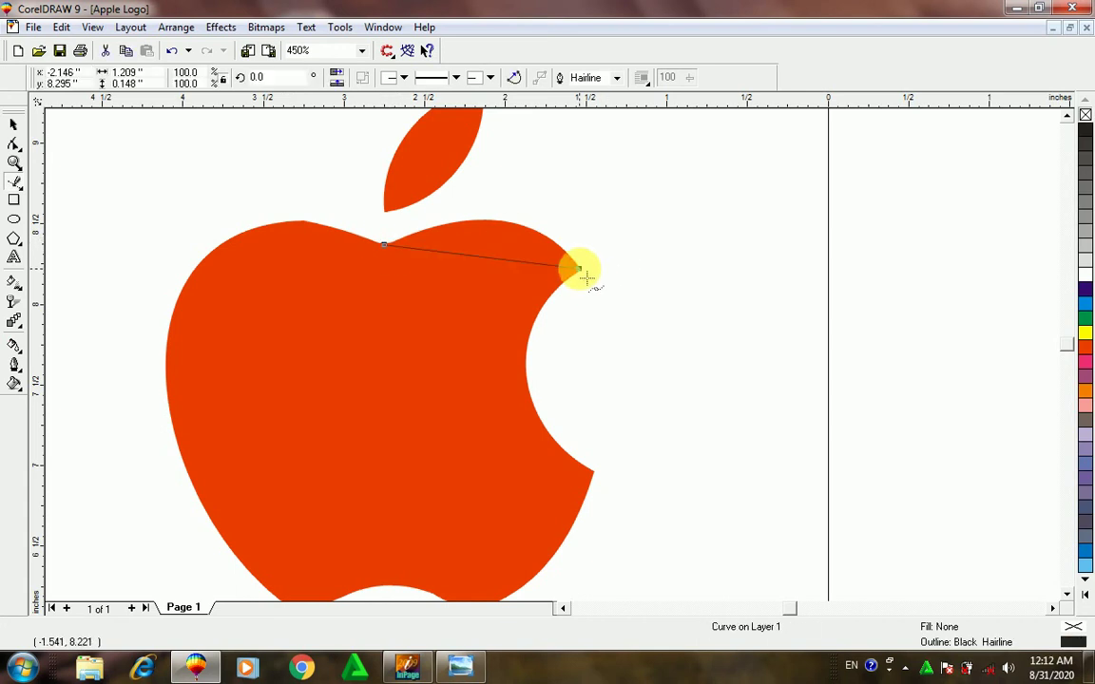
pyautogui.click(592, 469)
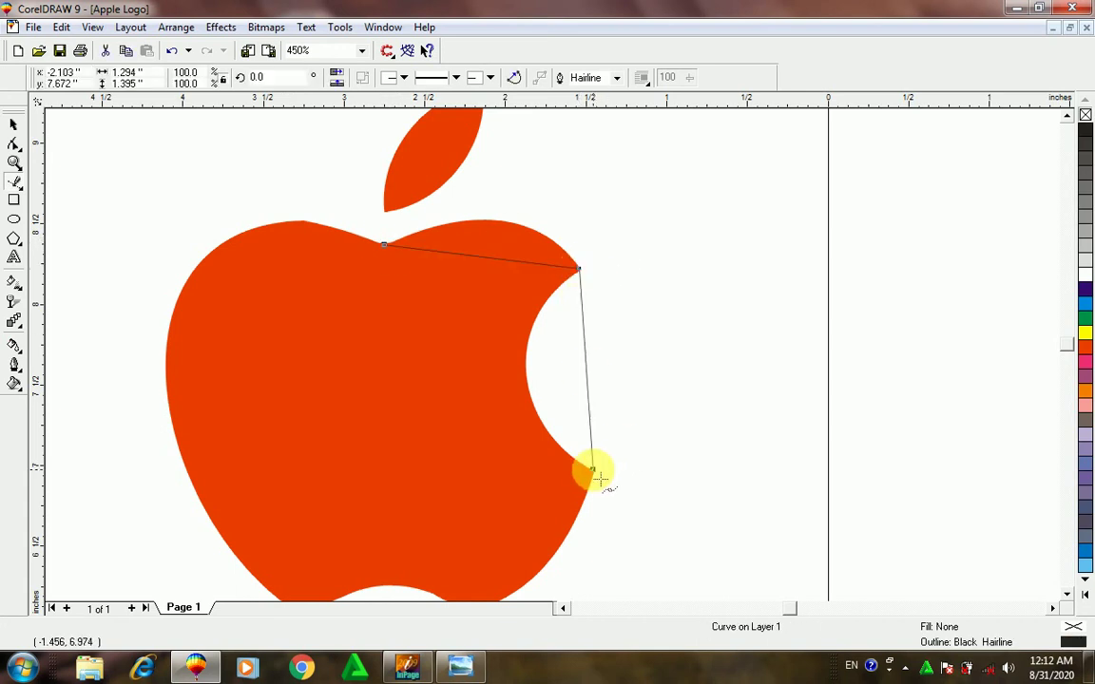
pyautogui.click(1067, 594)
pyautogui.click(1067, 594)
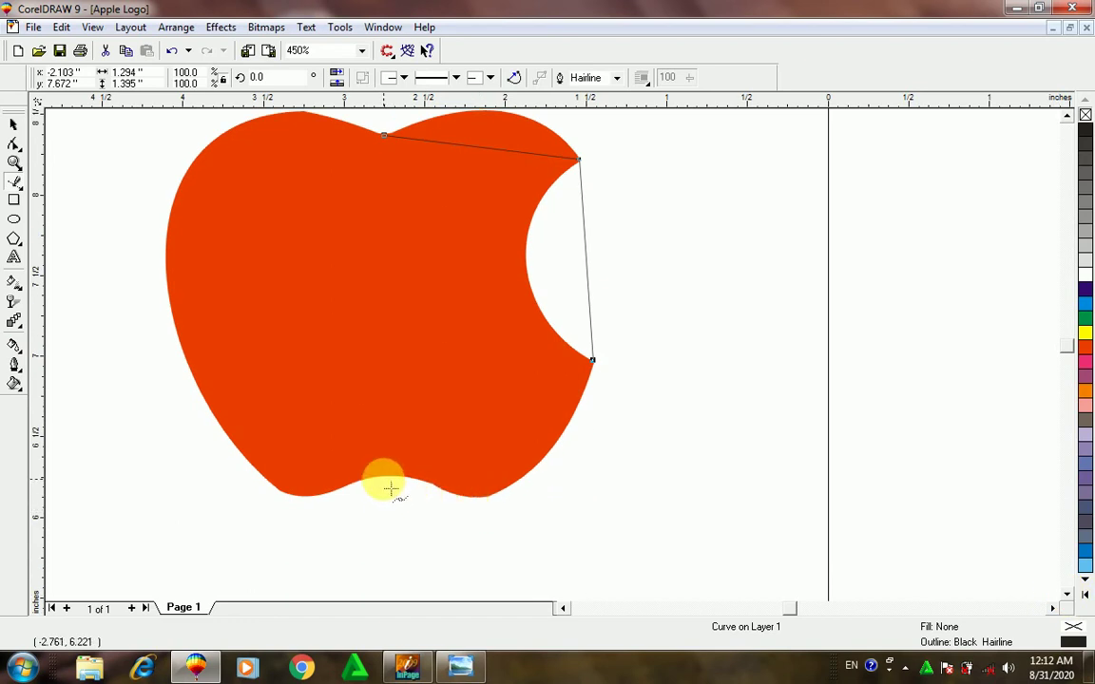
pyautogui.click(466, 496)
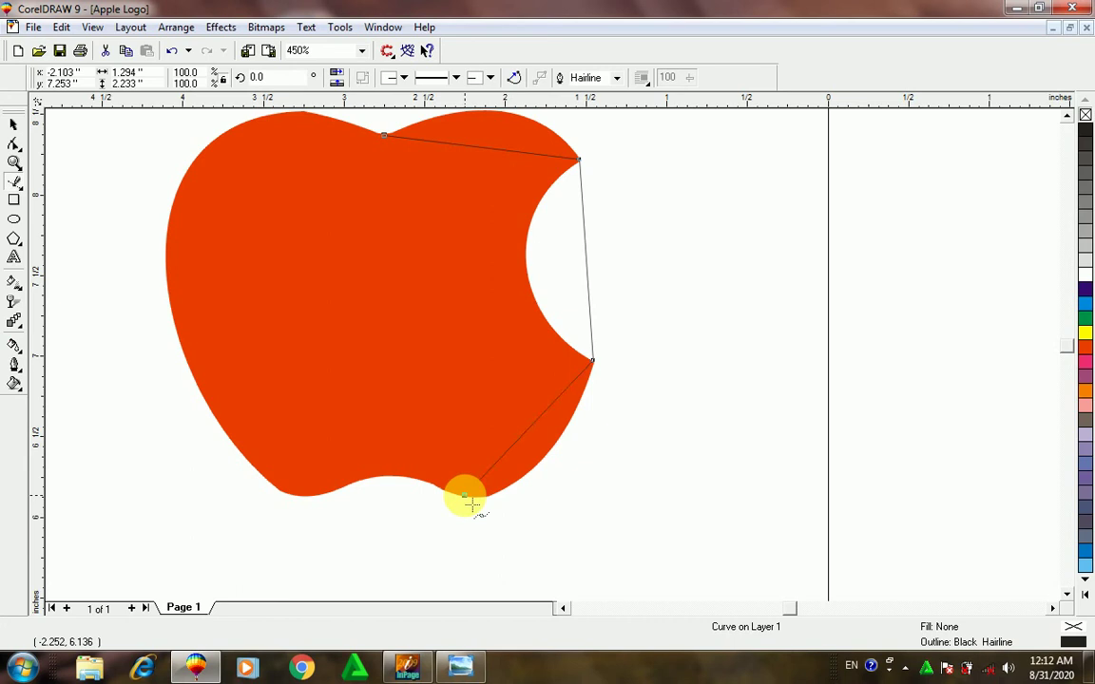
pyautogui.click(298, 497)
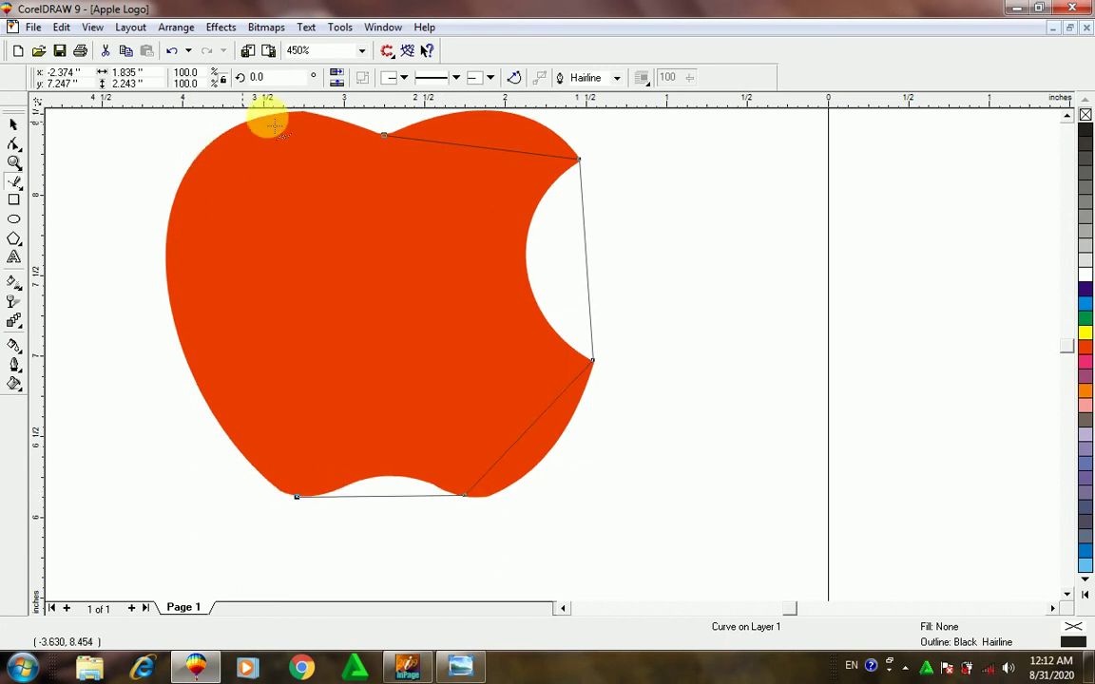
pyautogui.scroll(2, 303, 119)
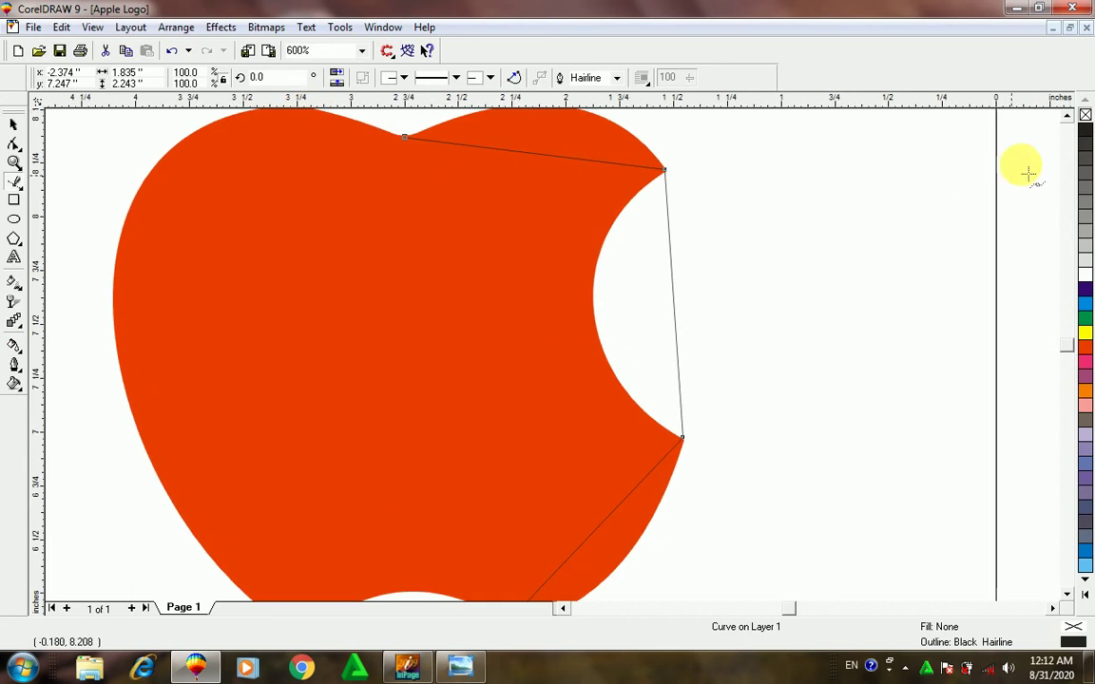
pyautogui.click(1066, 115)
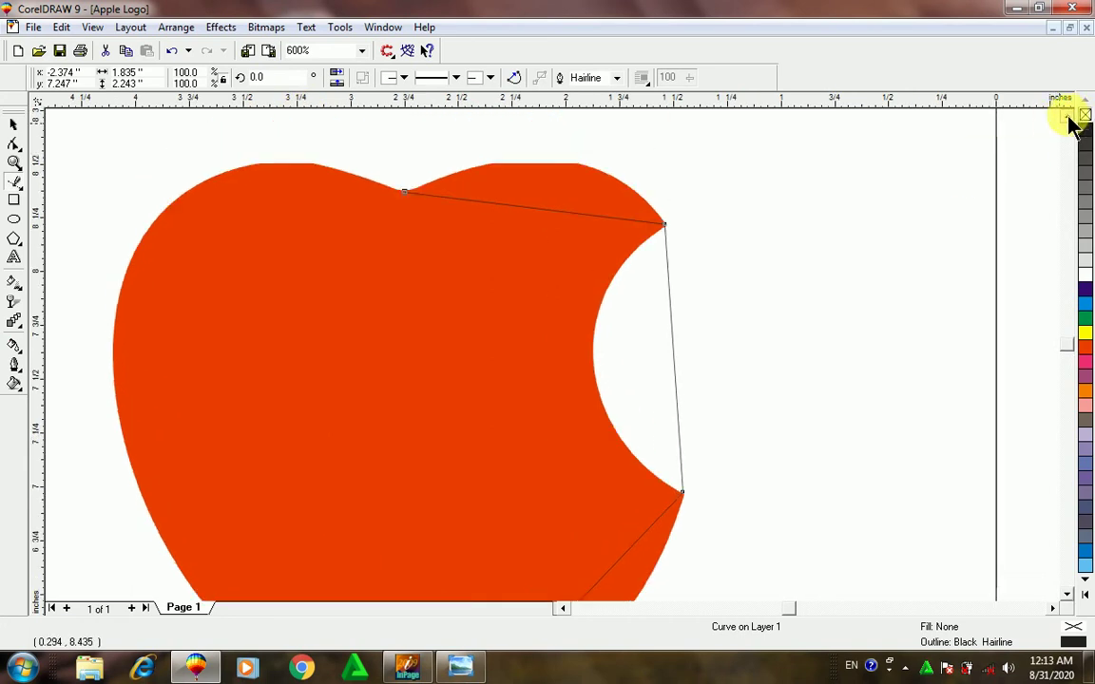
pyautogui.click(299, 163)
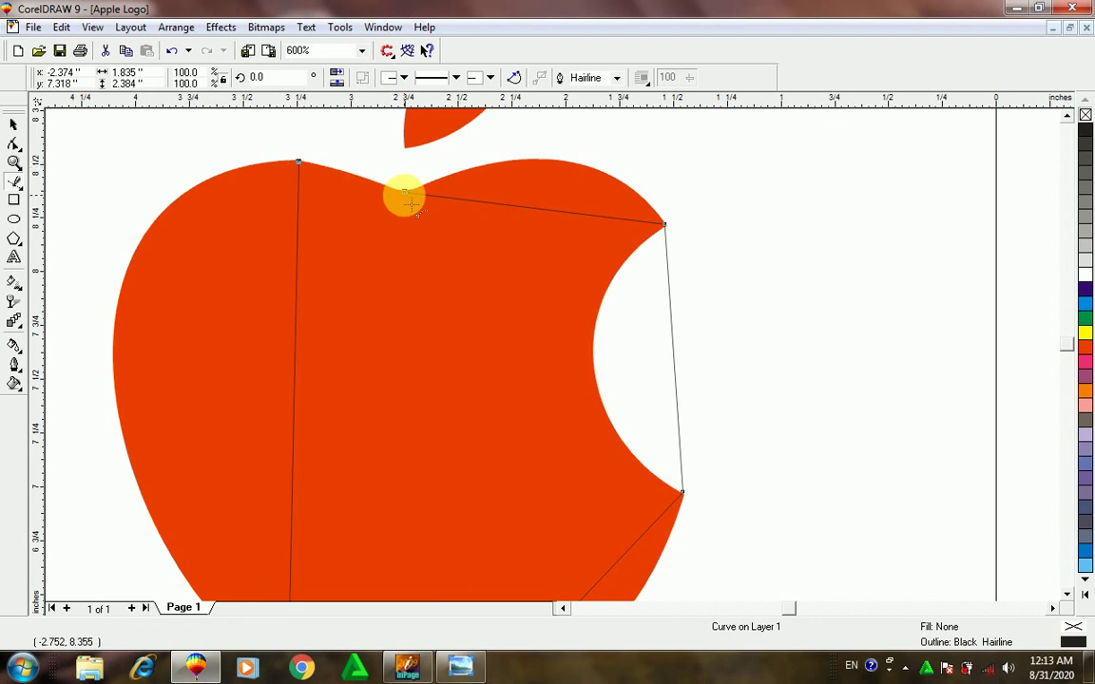
pyautogui.click(405, 193)
# Draw a closed two-node Bezier path between the leaf's lower and upper tips, about 0.57 by 0.79 inches
pyautogui.scroll(-4, 407, 196)
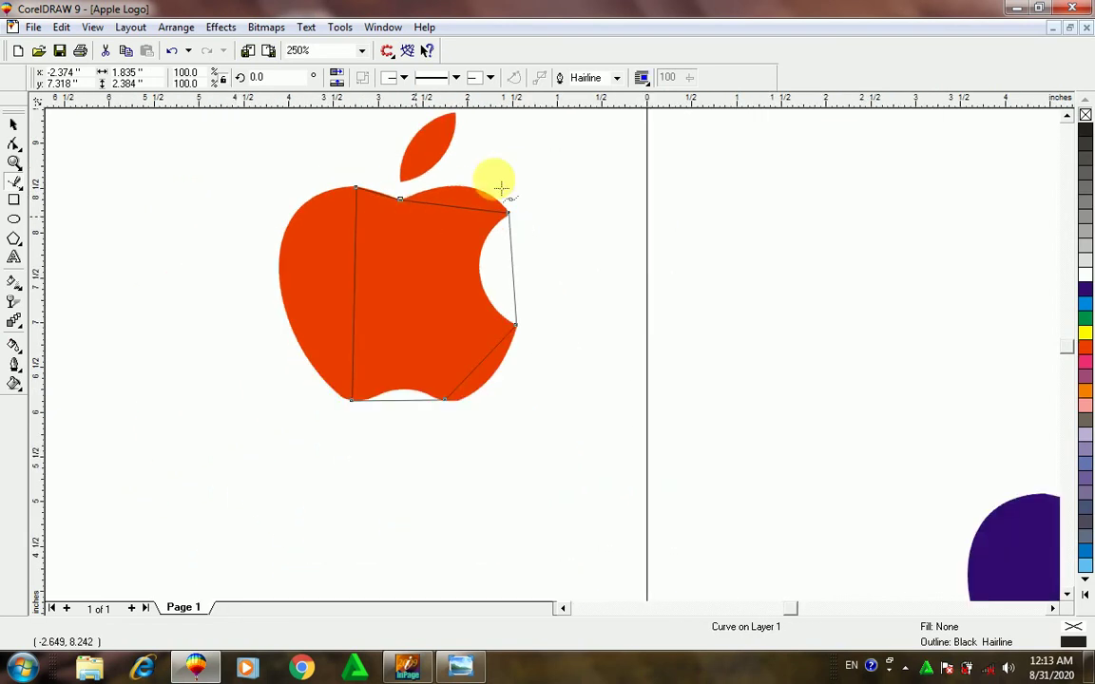
pyautogui.click(1066, 115)
pyautogui.click(1067, 115)
pyautogui.scroll(1, 473, 255)
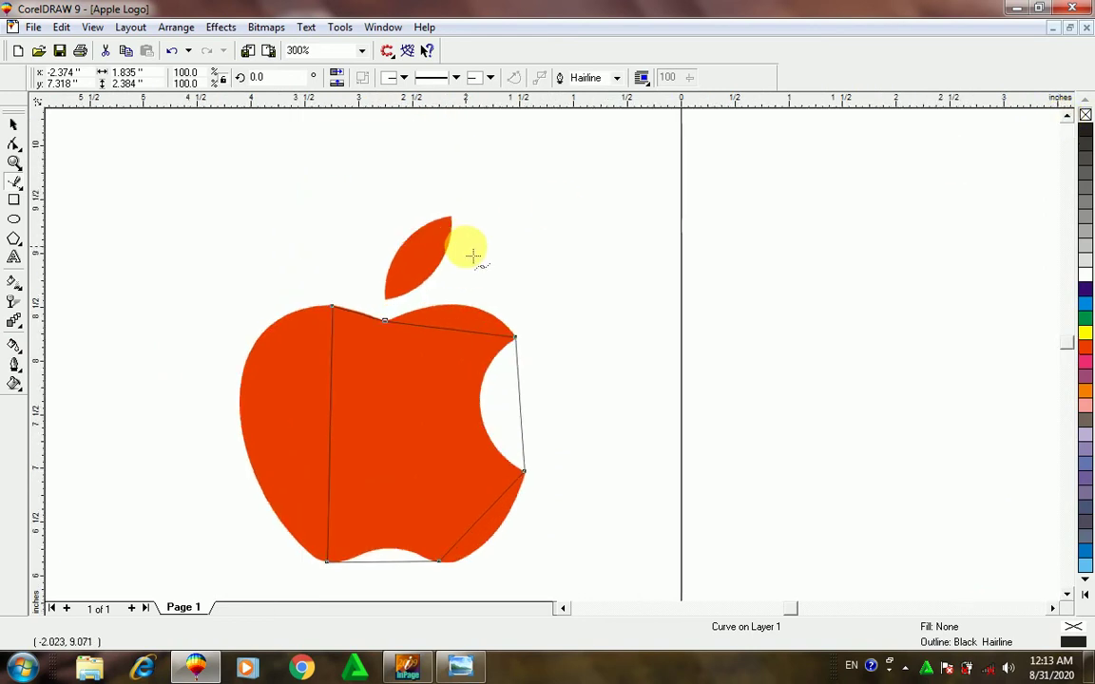
pyautogui.scroll(2, 473, 255)
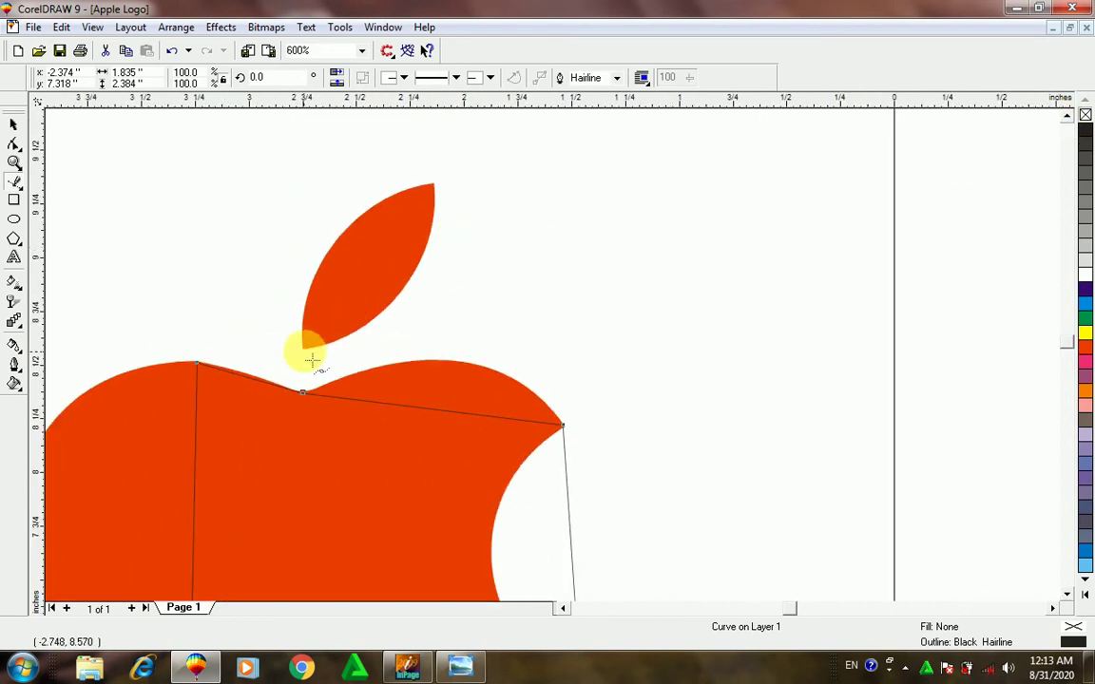
pyautogui.click(301, 349)
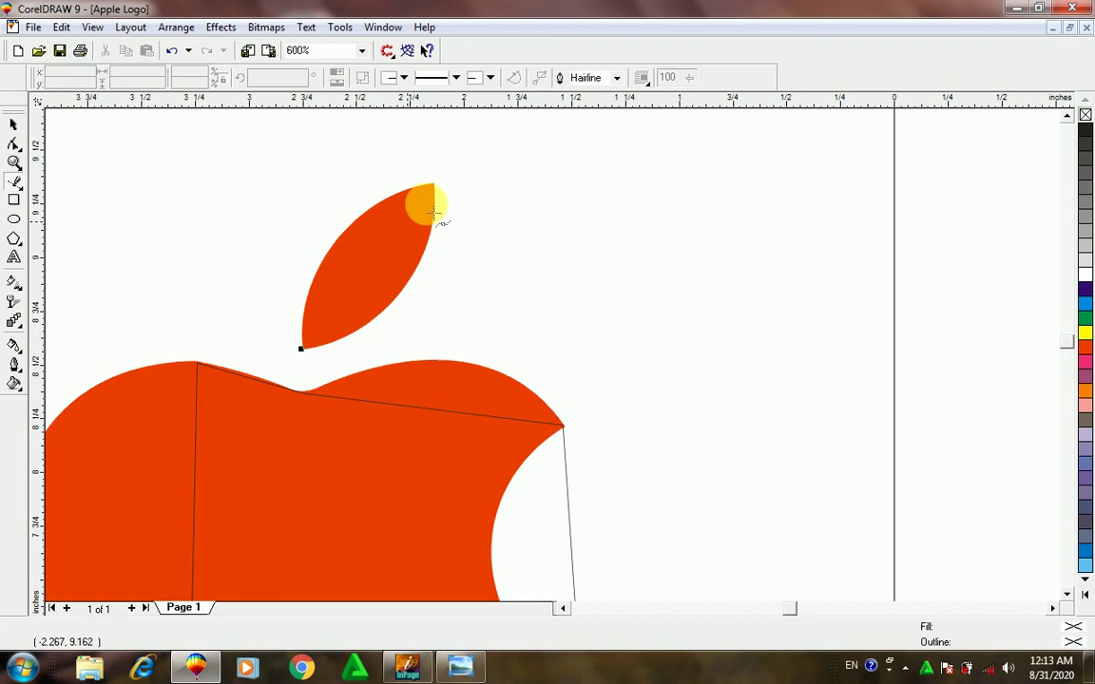
pyautogui.click(424, 180)
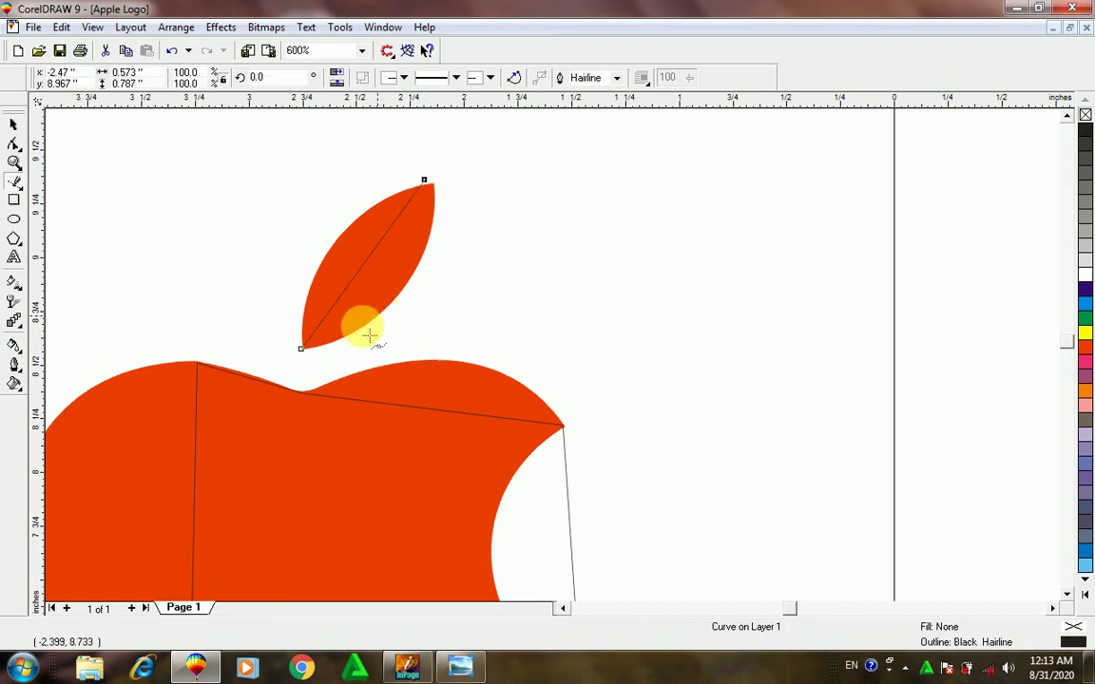
pyautogui.click(301, 349)
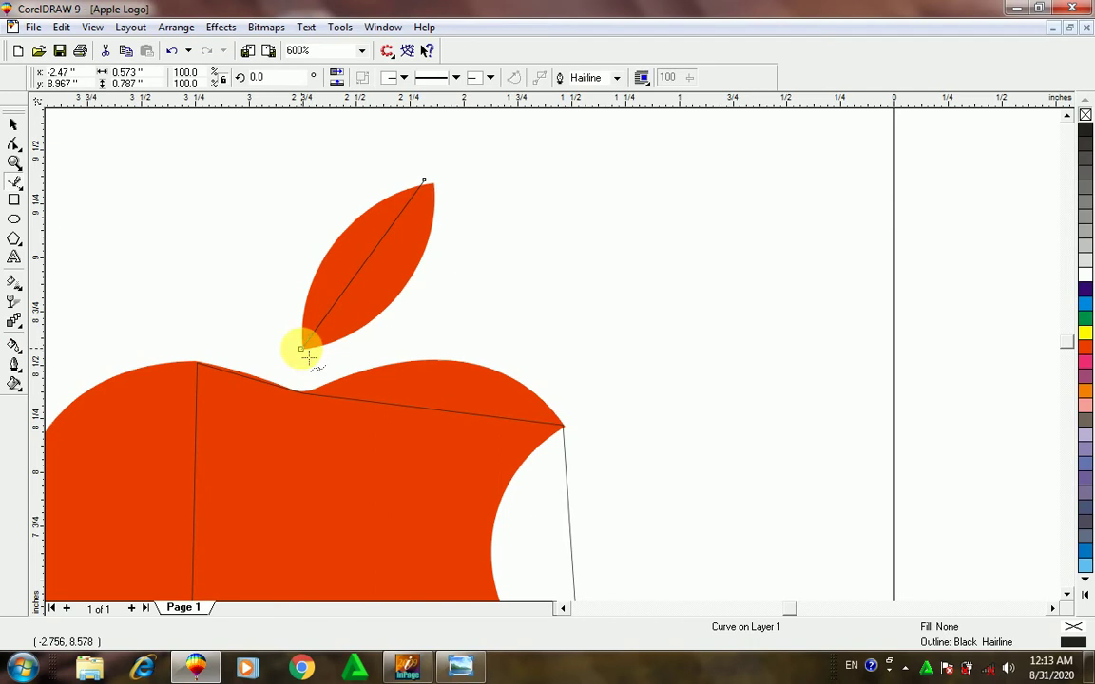
# Align the apple outline's nodes at the top notch and the bite's upper tip with the artwork using the Shape tool
pyautogui.click(14, 146)
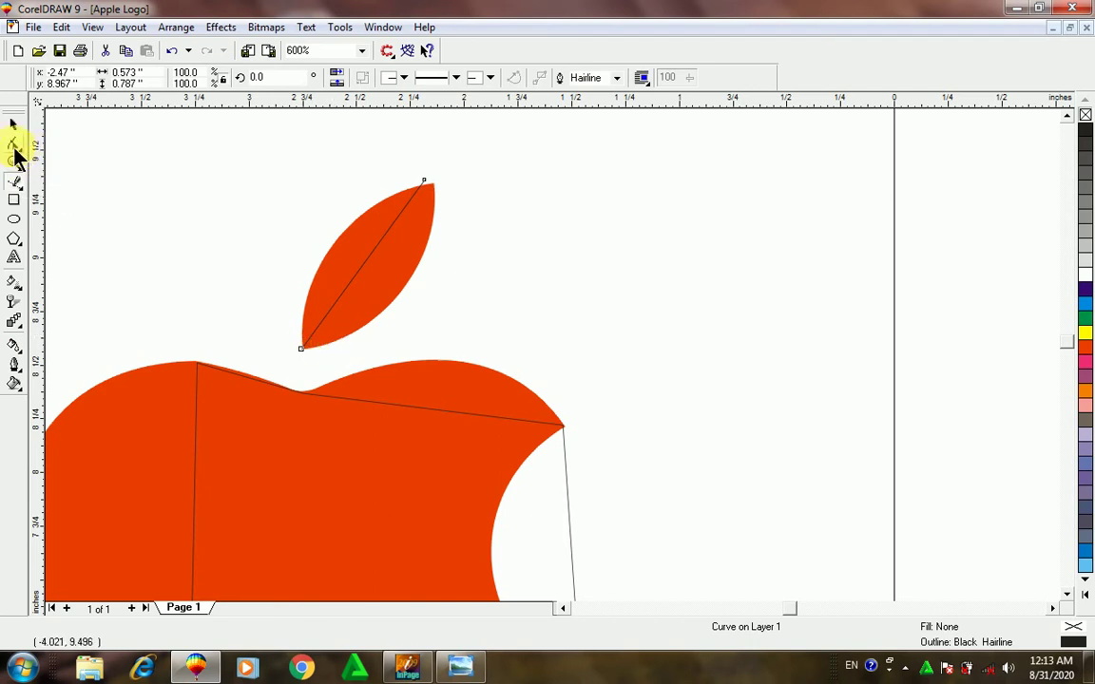
pyautogui.click(15, 146)
pyautogui.scroll(2, 313, 408)
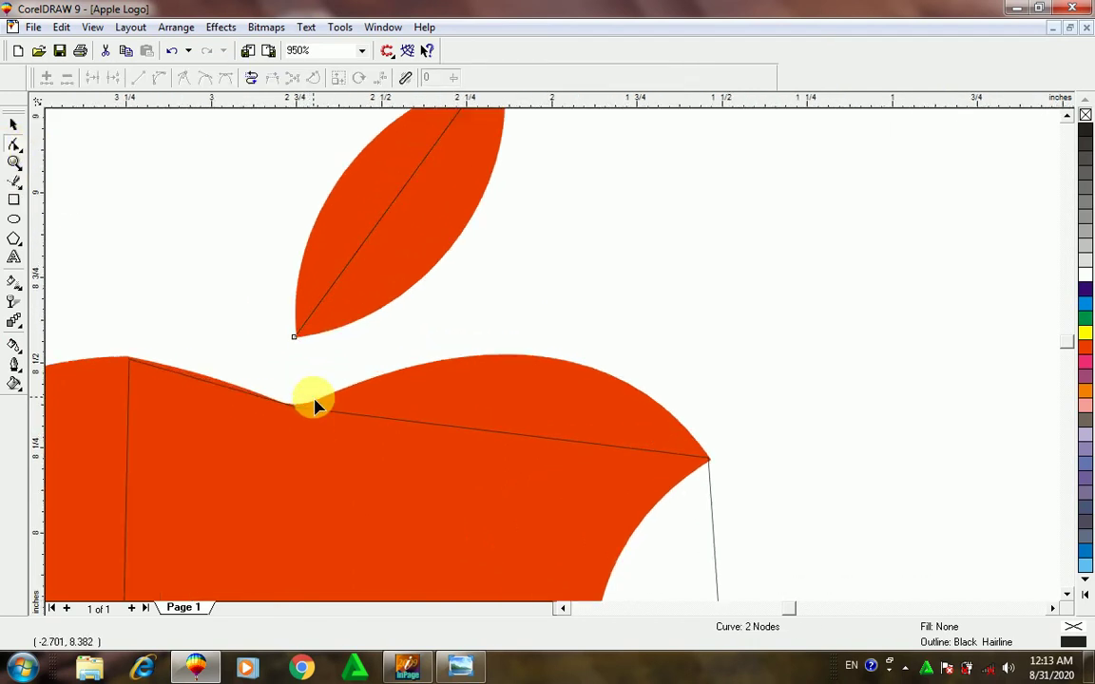
pyautogui.scroll(-2, 1066, 595)
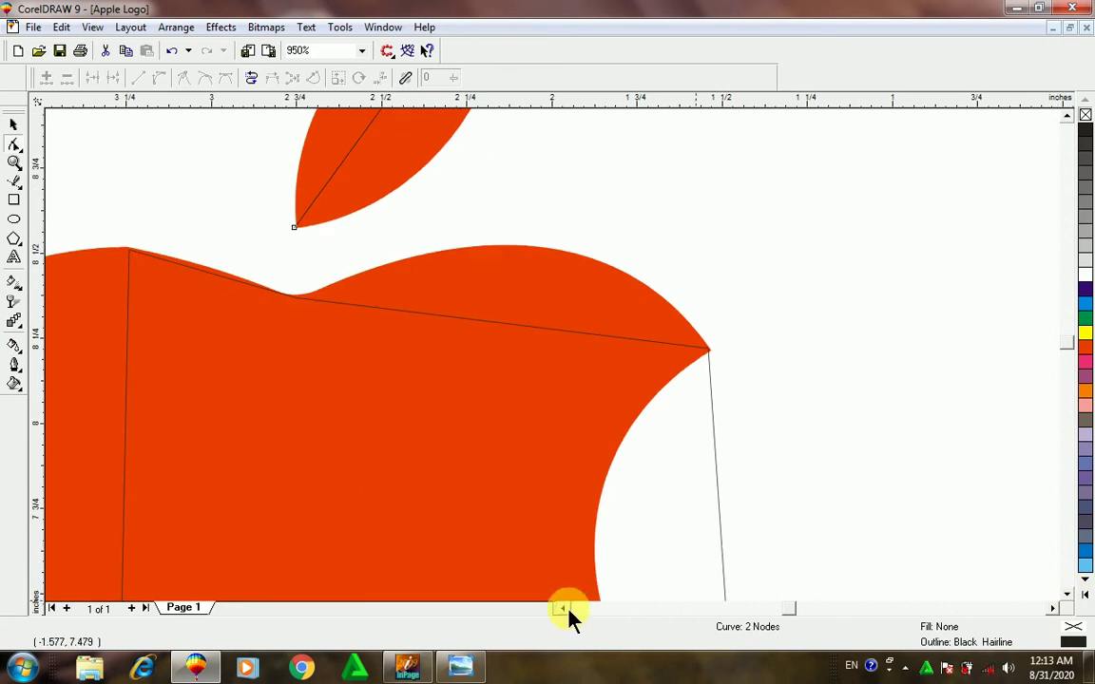
pyautogui.click(563, 609)
pyautogui.scroll(2, 319, 276)
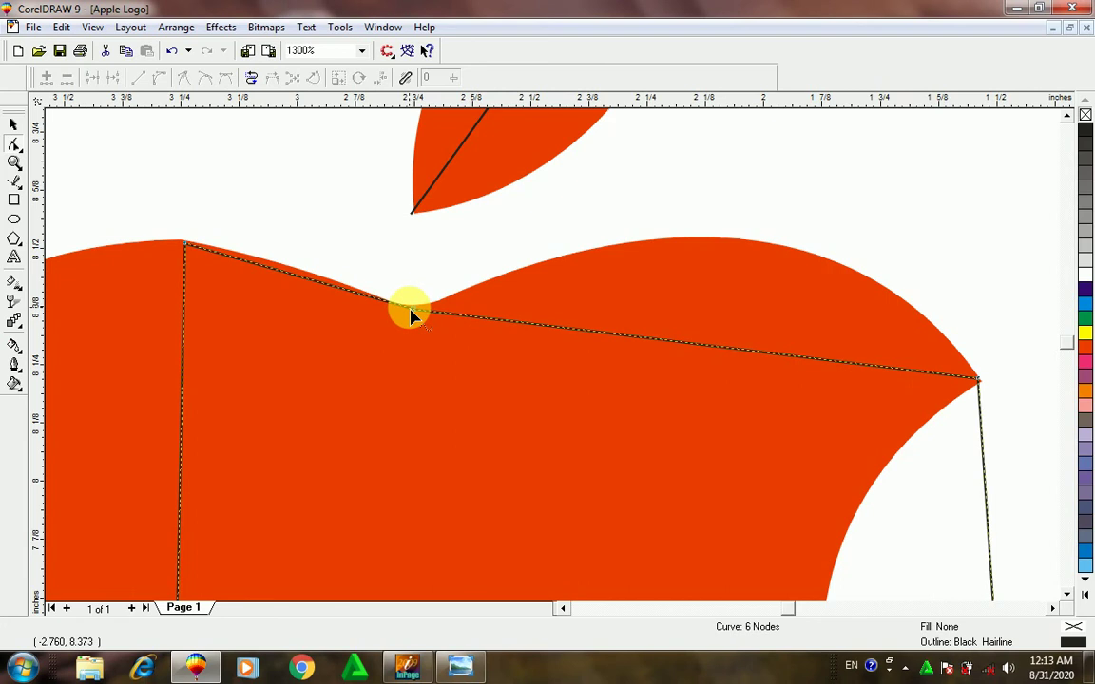
pyautogui.moveTo(415, 310); pyautogui.dragTo(410, 308)
pyautogui.scroll(1, 1000, 380)
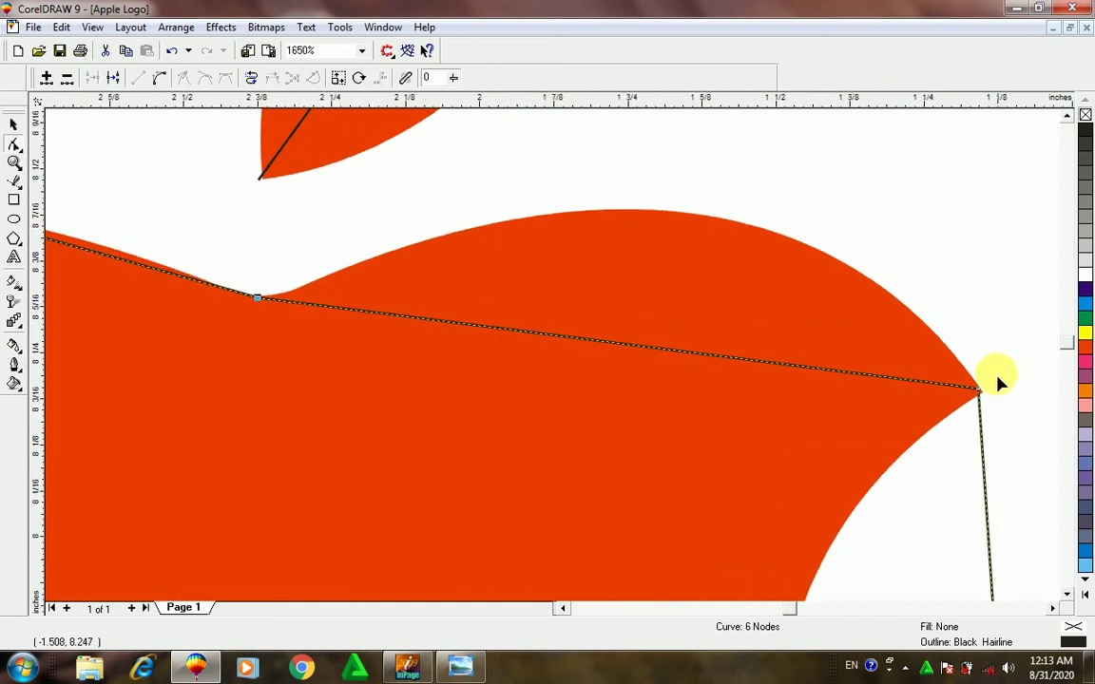
pyautogui.scroll(1, 1000, 381)
pyautogui.moveTo(973, 396); pyautogui.dragTo(977, 399)
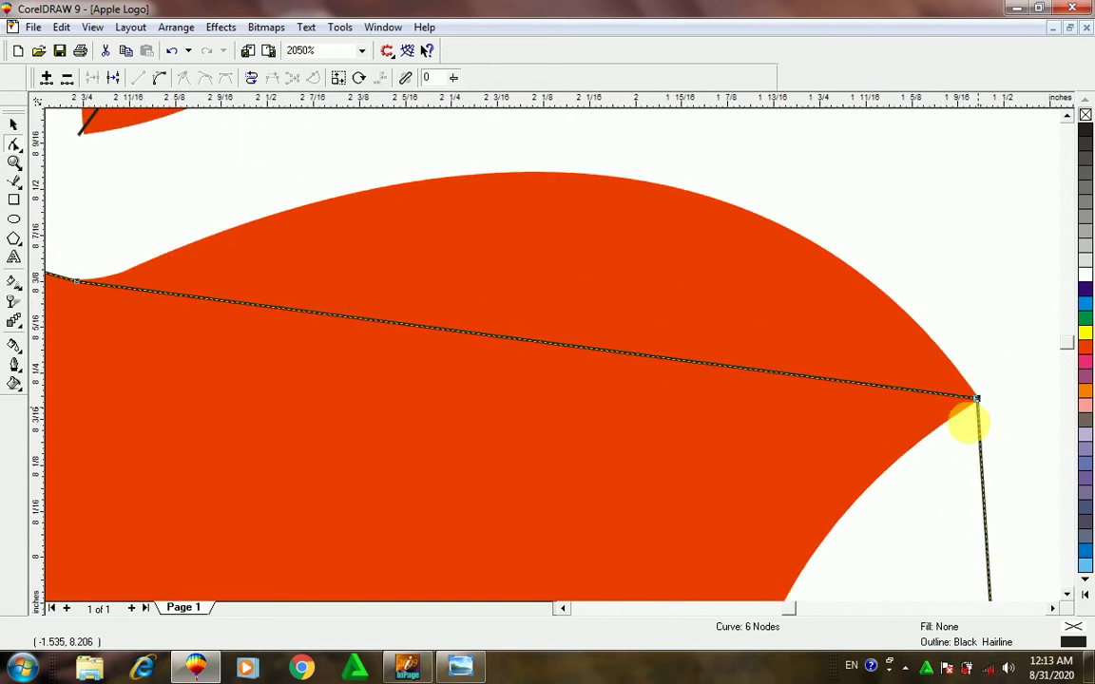
# Convert the segment from notch to upper bite tip to a curve matching the apple's top edge, and shift the notch node slightly right
pyautogui.click(515, 346)
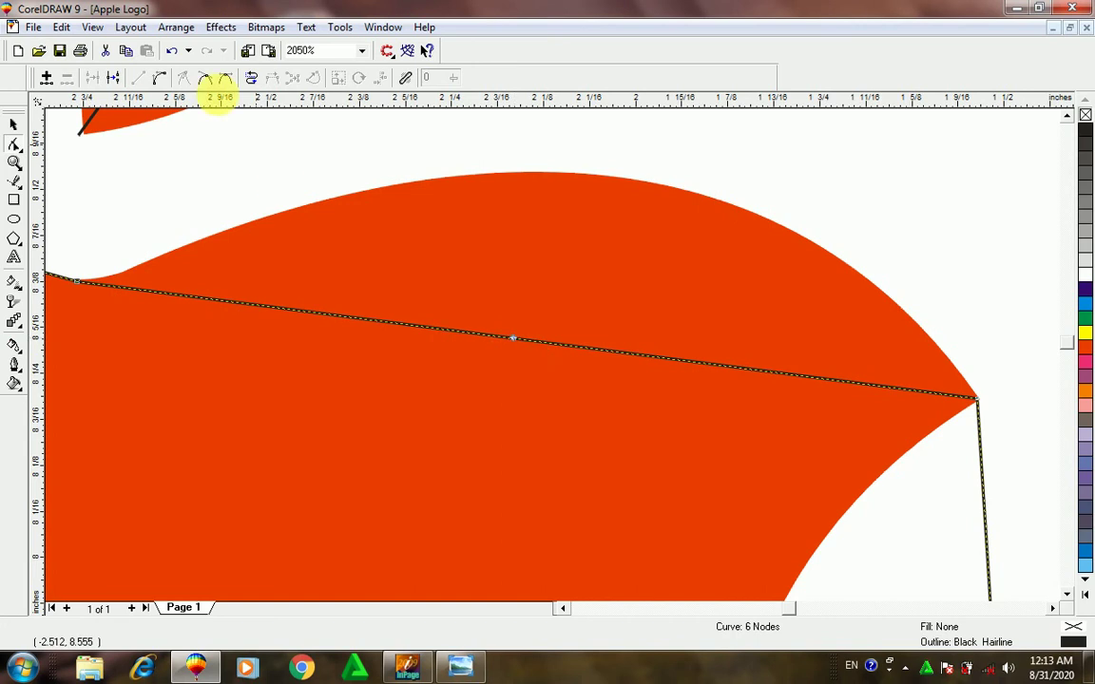
pyautogui.click(160, 80)
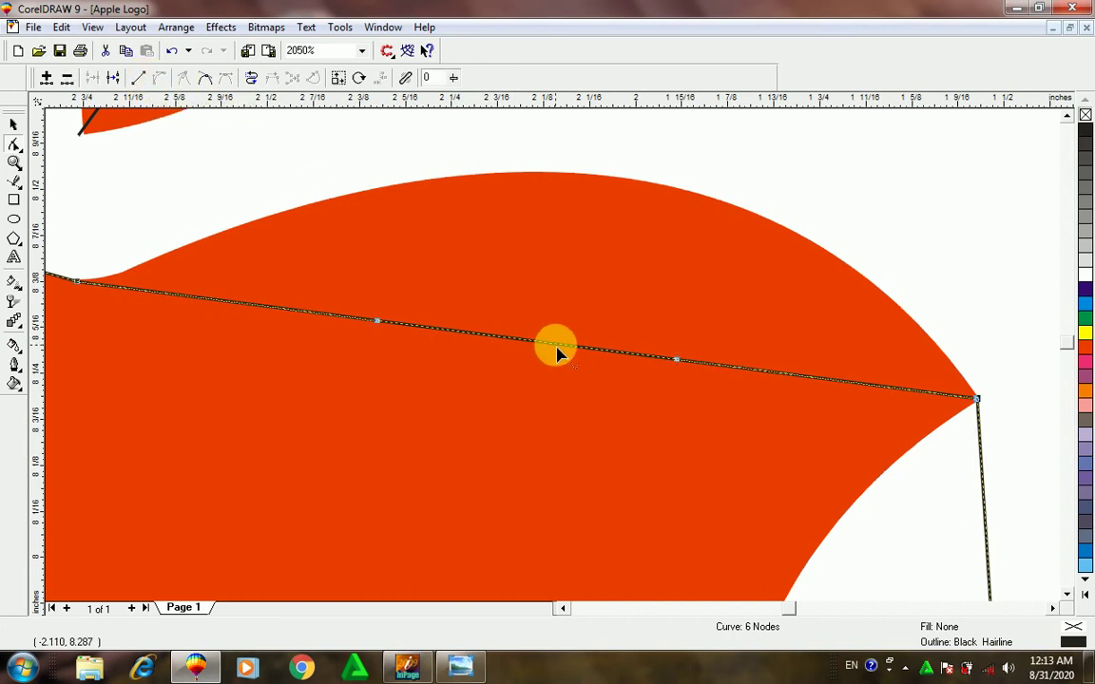
pyautogui.moveTo(558, 352); pyautogui.dragTo(629, 184)
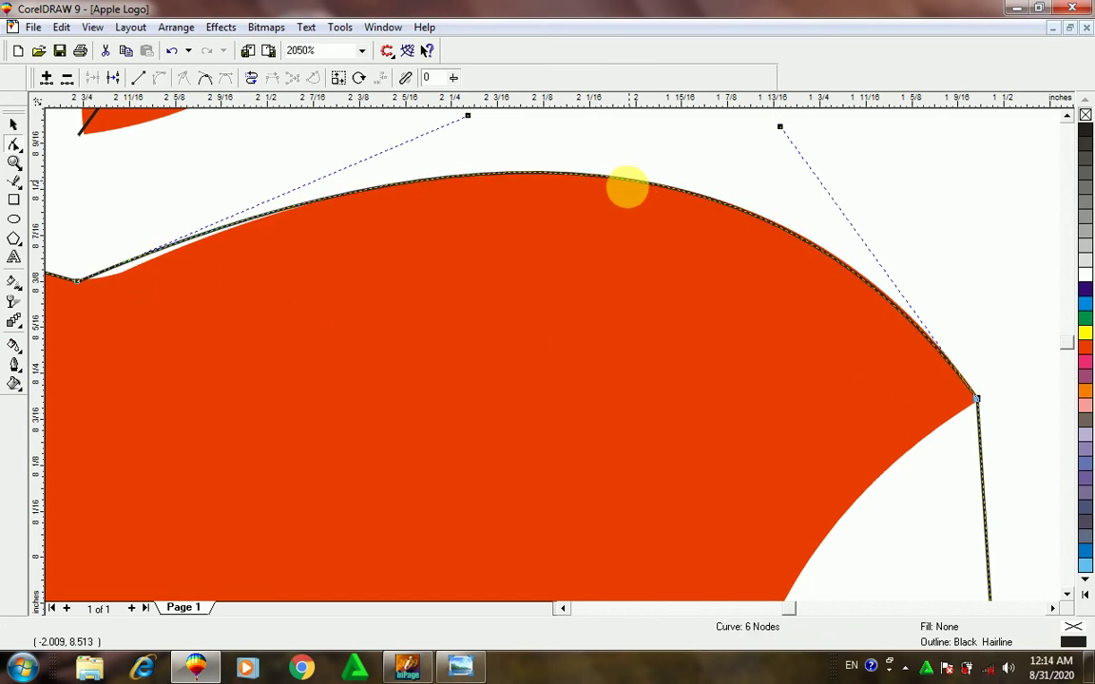
pyautogui.click(561, 608)
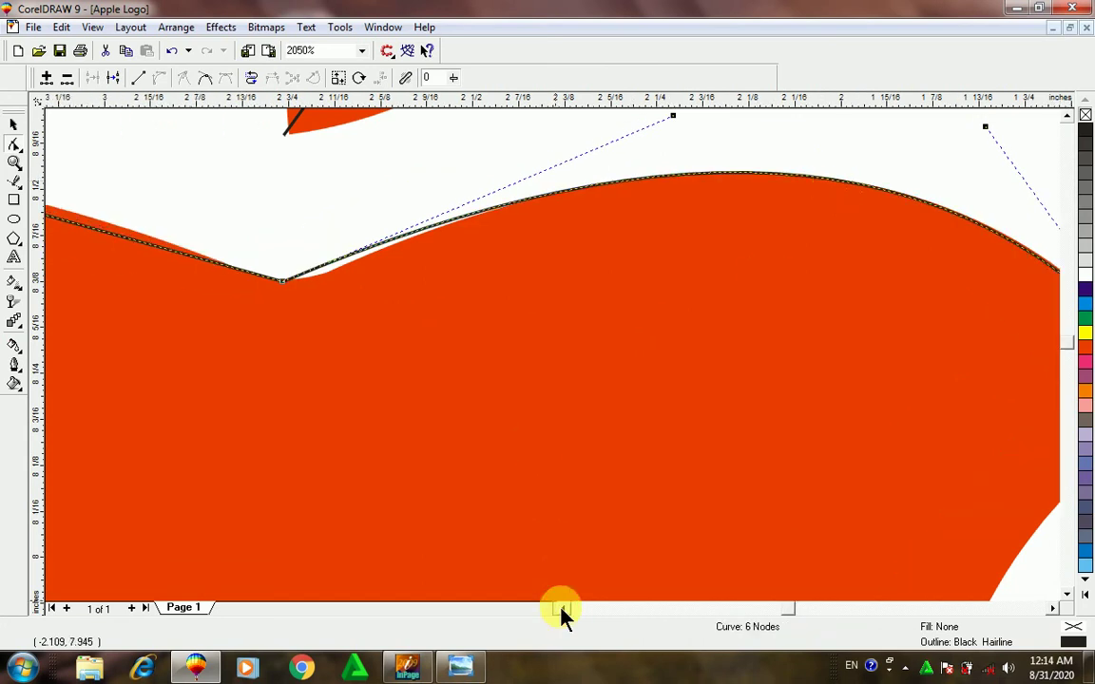
pyautogui.moveTo(290, 288); pyautogui.dragTo(324, 289)
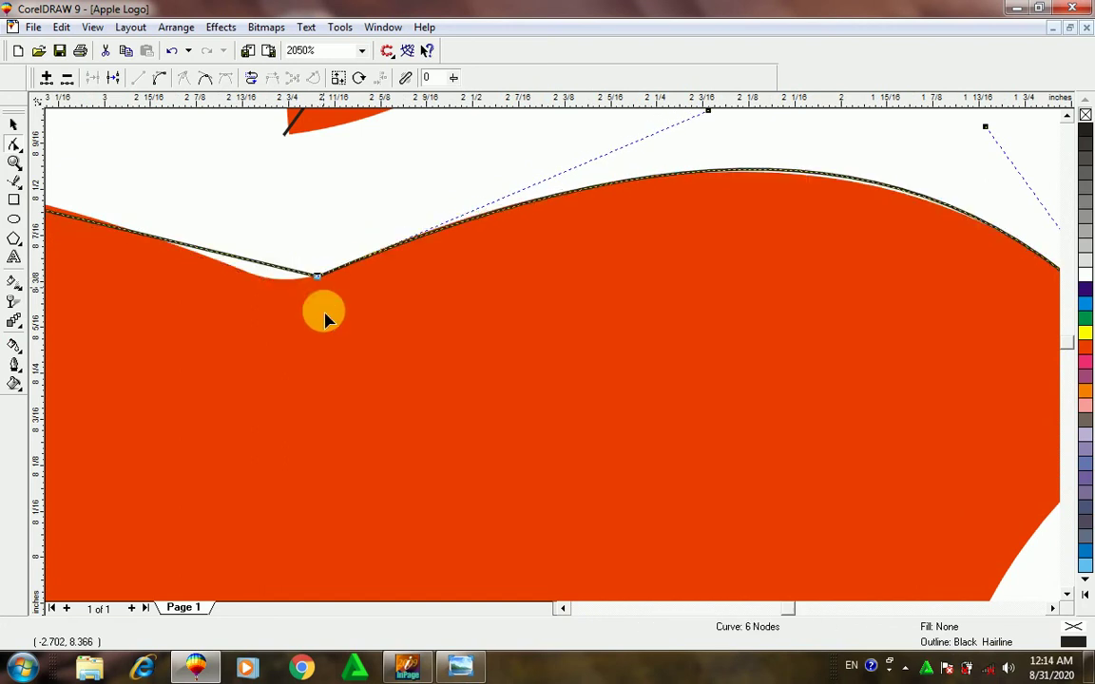
# Move the outline node at the bite's lower tip exactly onto the apple's corner
pyautogui.click(563, 609)
pyautogui.click(563, 609)
pyautogui.scroll(-5, 181, 271)
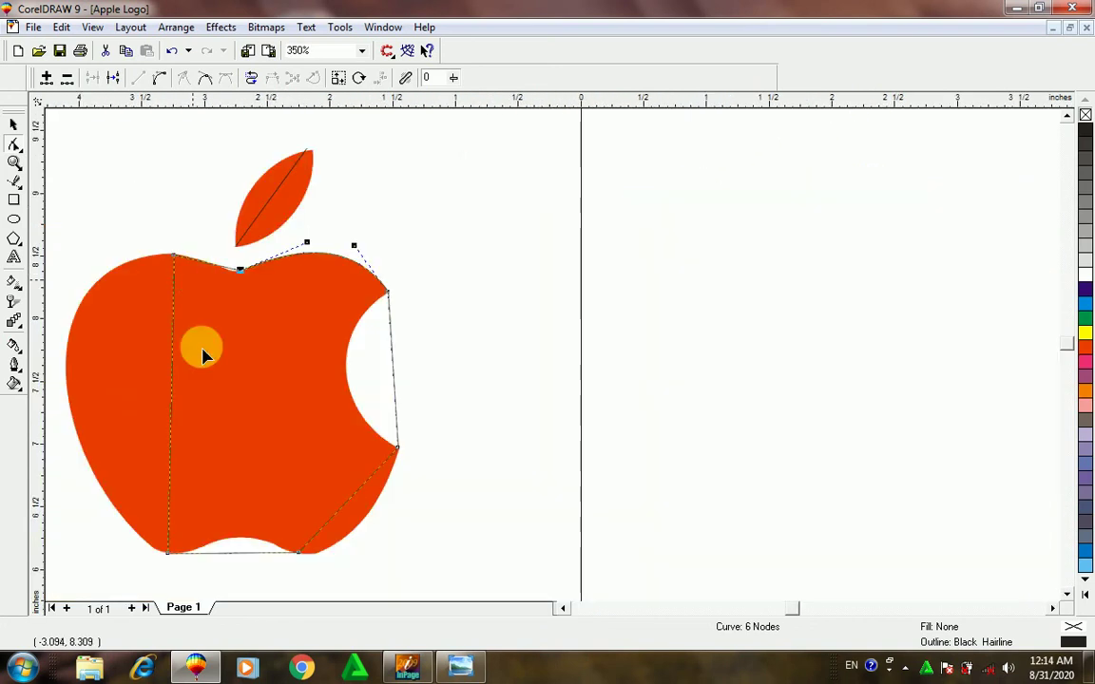
pyautogui.scroll(3, 350, 435)
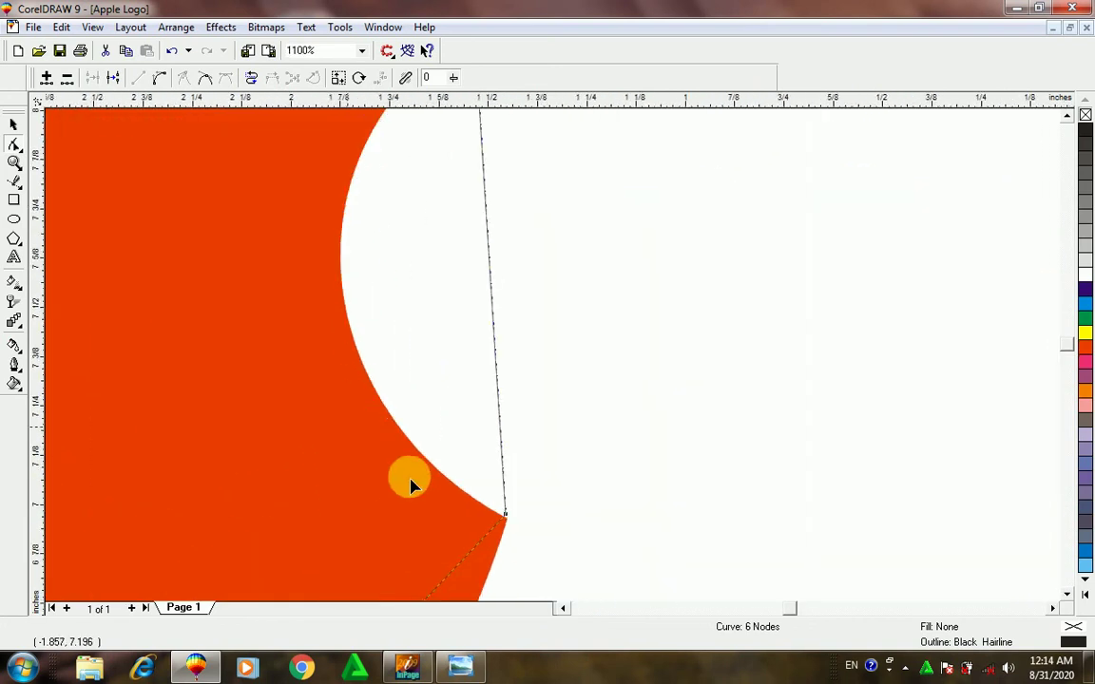
pyautogui.click(505, 515)
pyautogui.moveTo(505, 516); pyautogui.dragTo(507, 521)
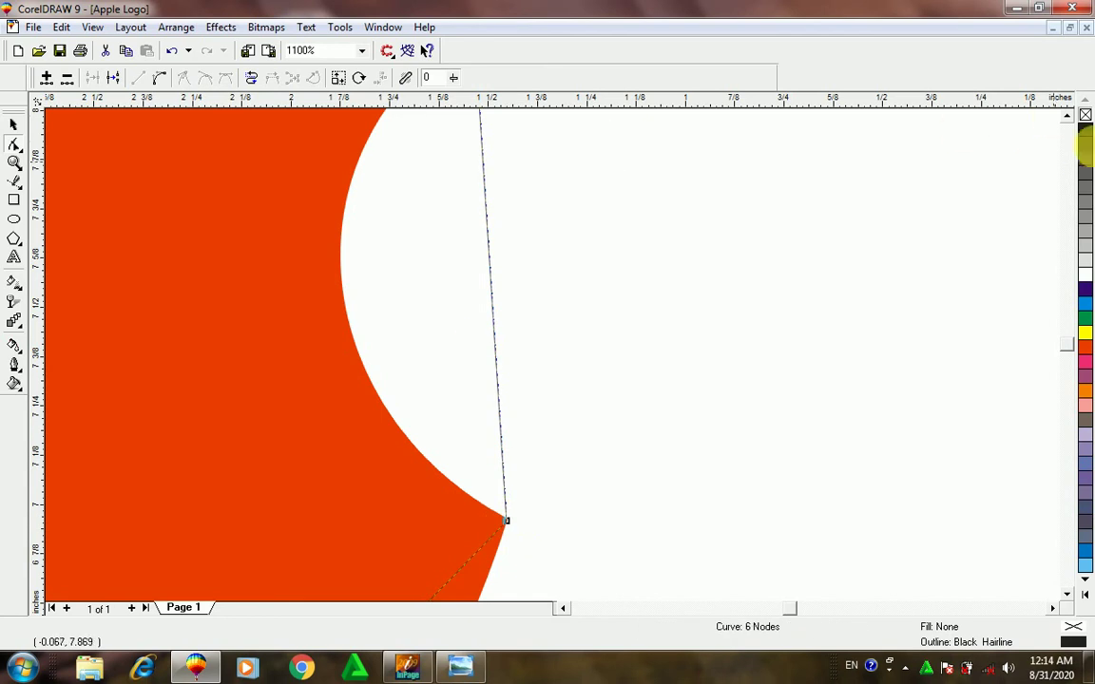
# Convert the straight segment between the two bite tips to a curve and shape it with its control handles to follow the bite
pyautogui.click(1066, 115)
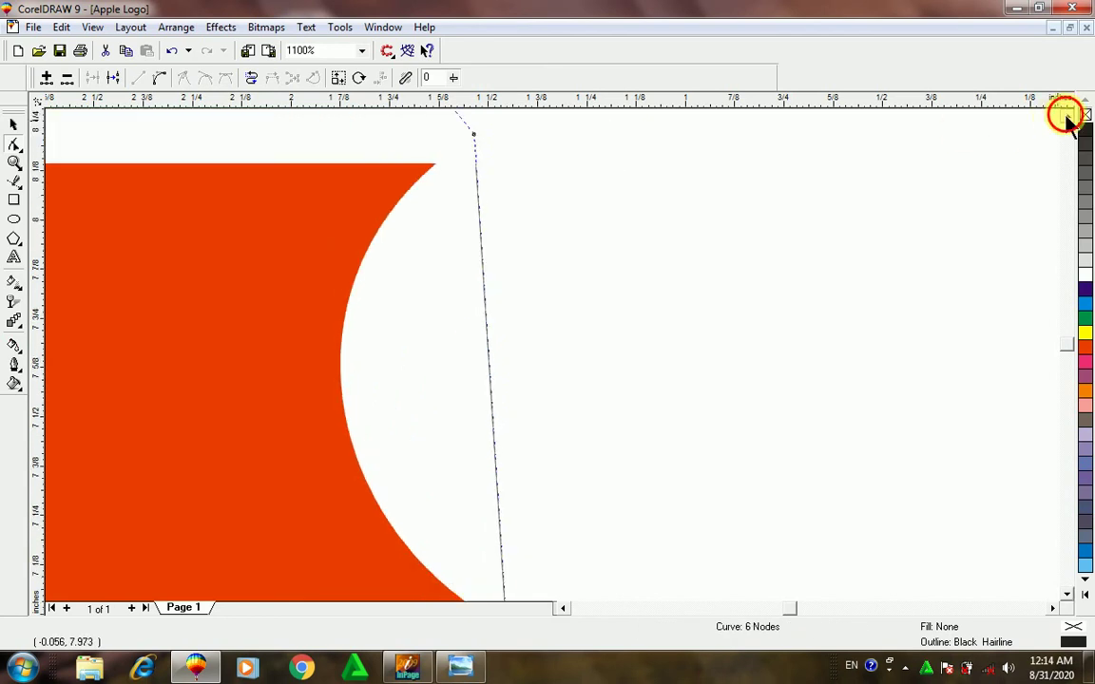
pyautogui.click(1066, 115)
pyautogui.scroll(-2, 489, 457)
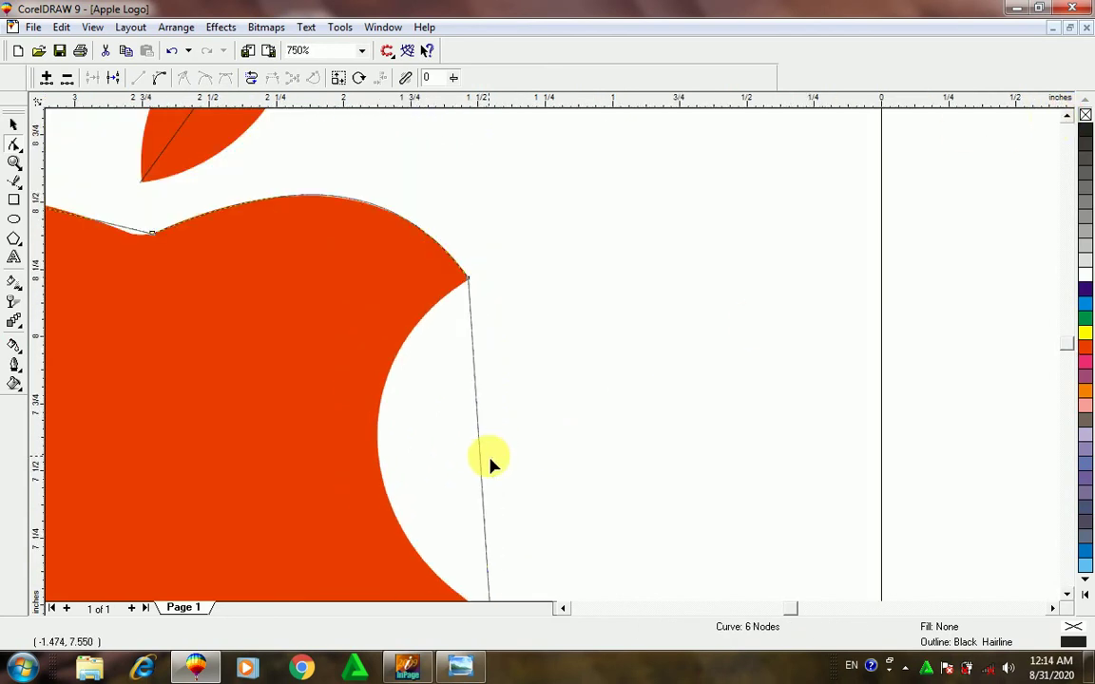
pyautogui.click(1066, 594)
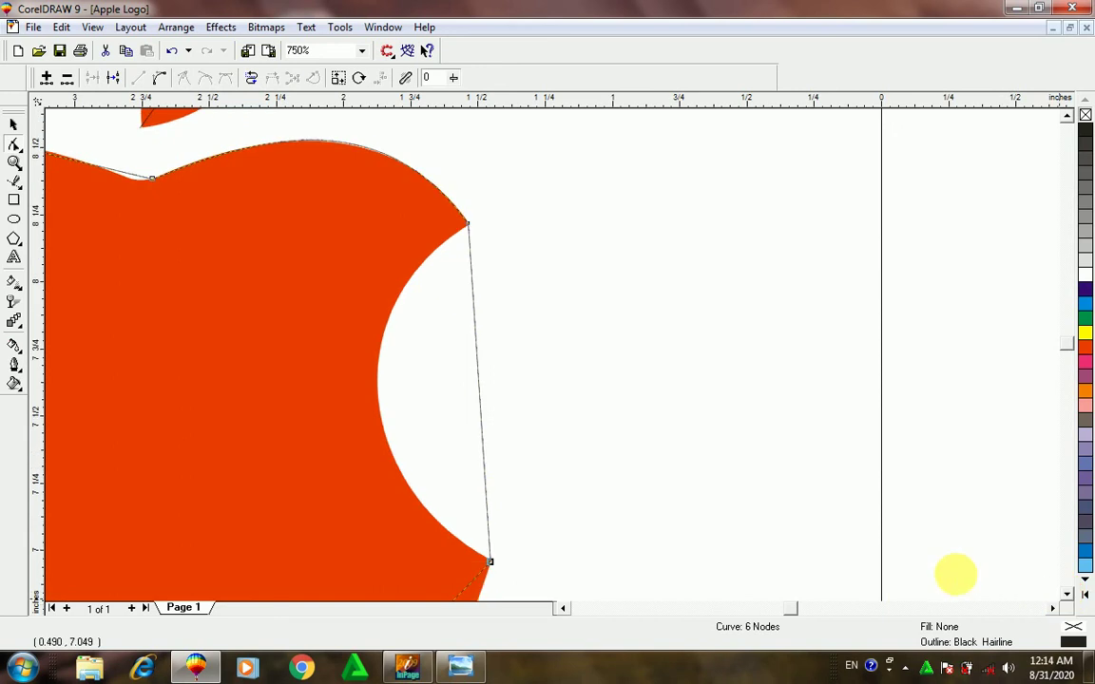
pyautogui.click(478, 406)
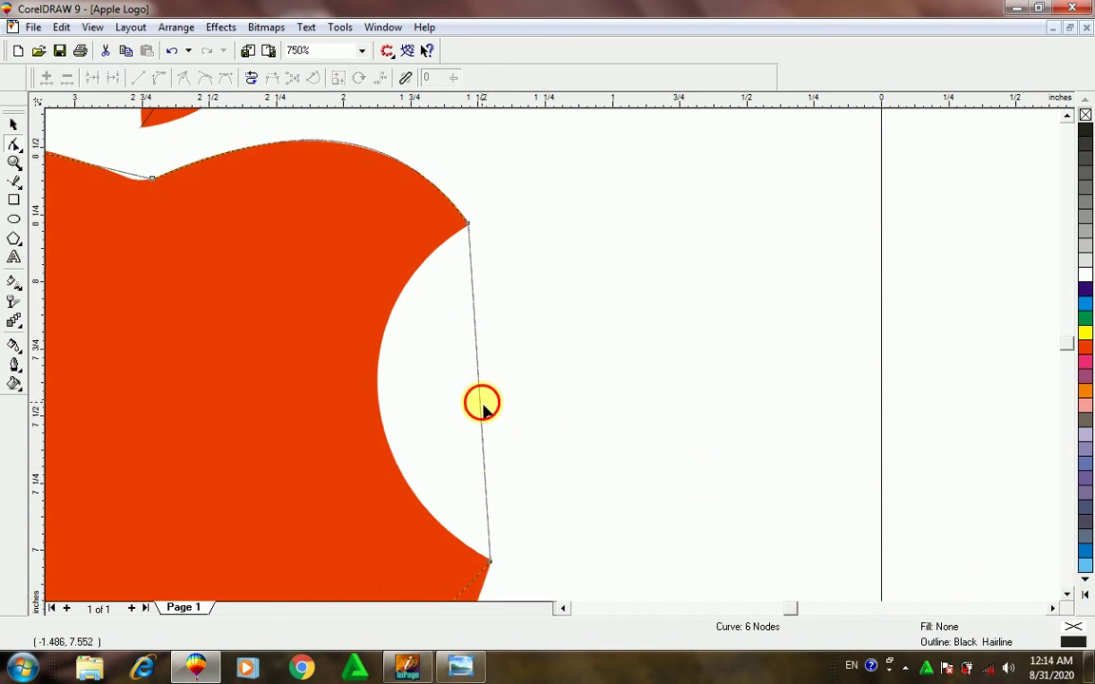
pyautogui.click(480, 401)
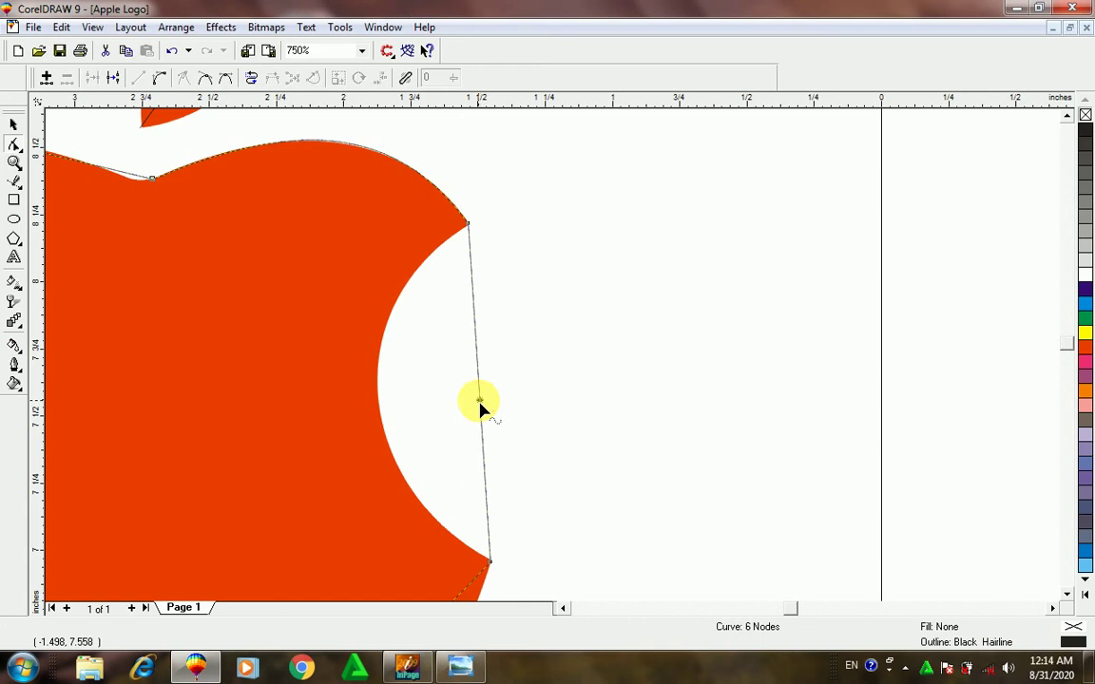
pyautogui.click(158, 78)
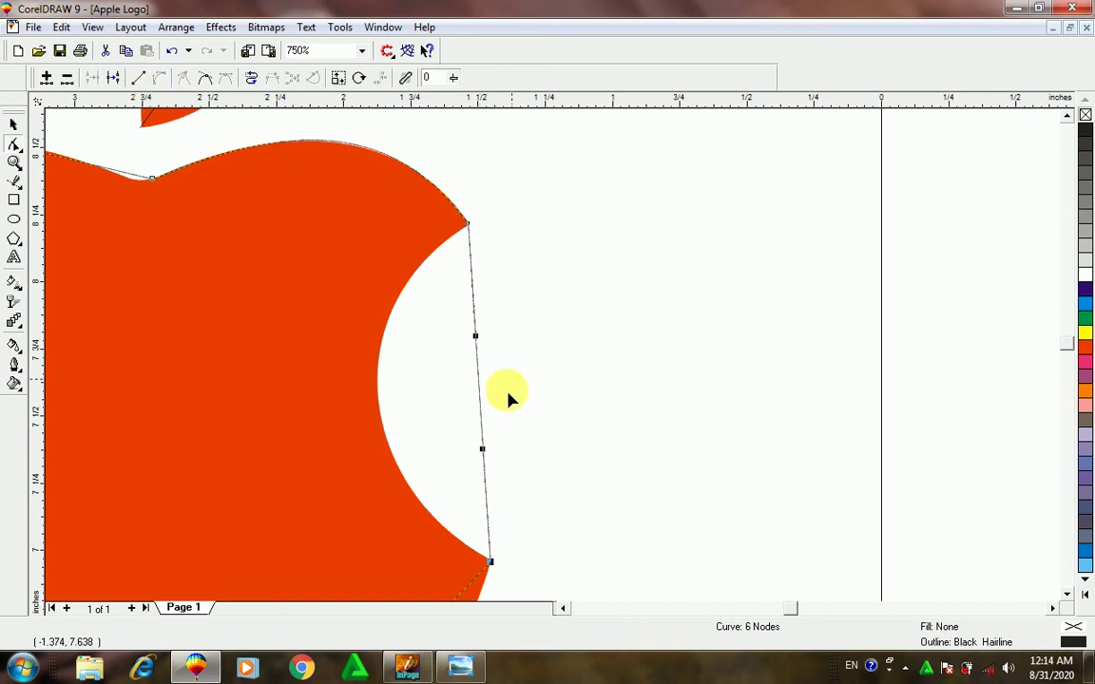
pyautogui.moveTo(479, 402); pyautogui.dragTo(370, 404)
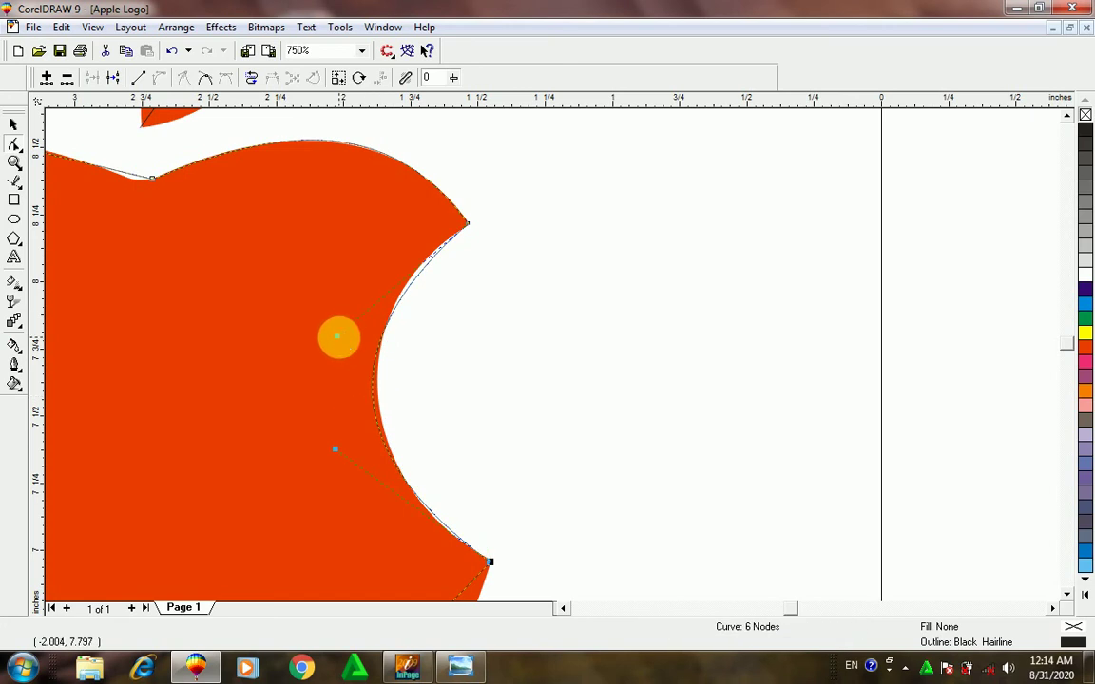
pyautogui.moveTo(339, 347); pyautogui.dragTo(344, 321)
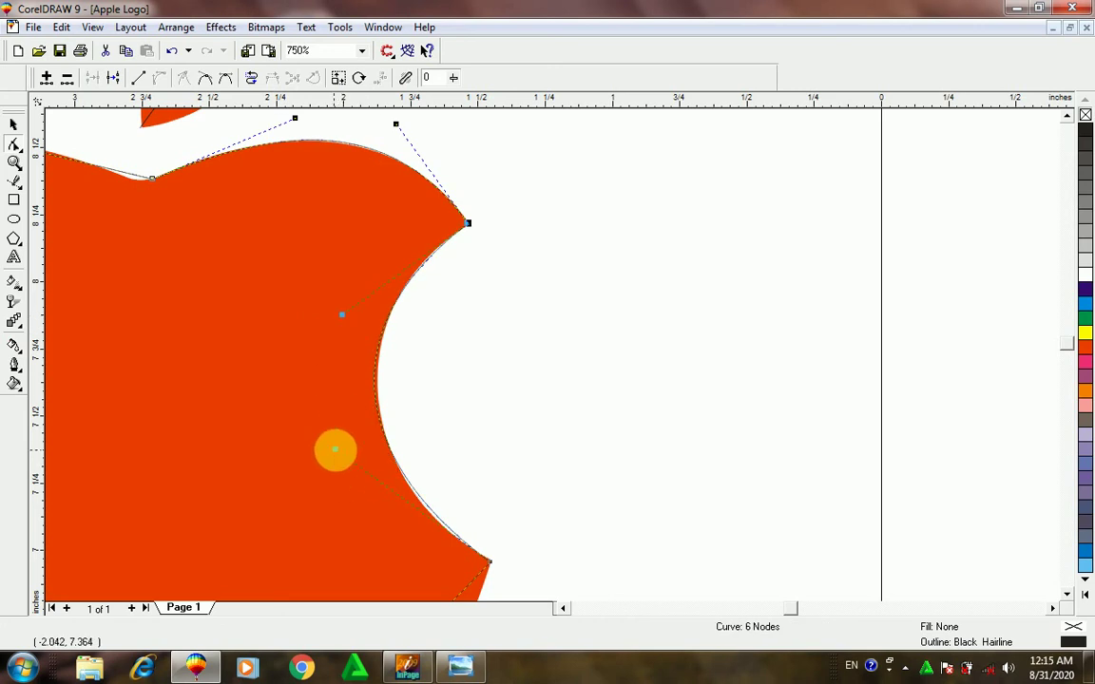
pyautogui.moveTo(334, 450); pyautogui.dragTo(342, 477)
# Convert the segment from the lower bite tip to the bottom right node to a curve matching the apple's lower right edge
pyautogui.scroll(-5, 418, 466)
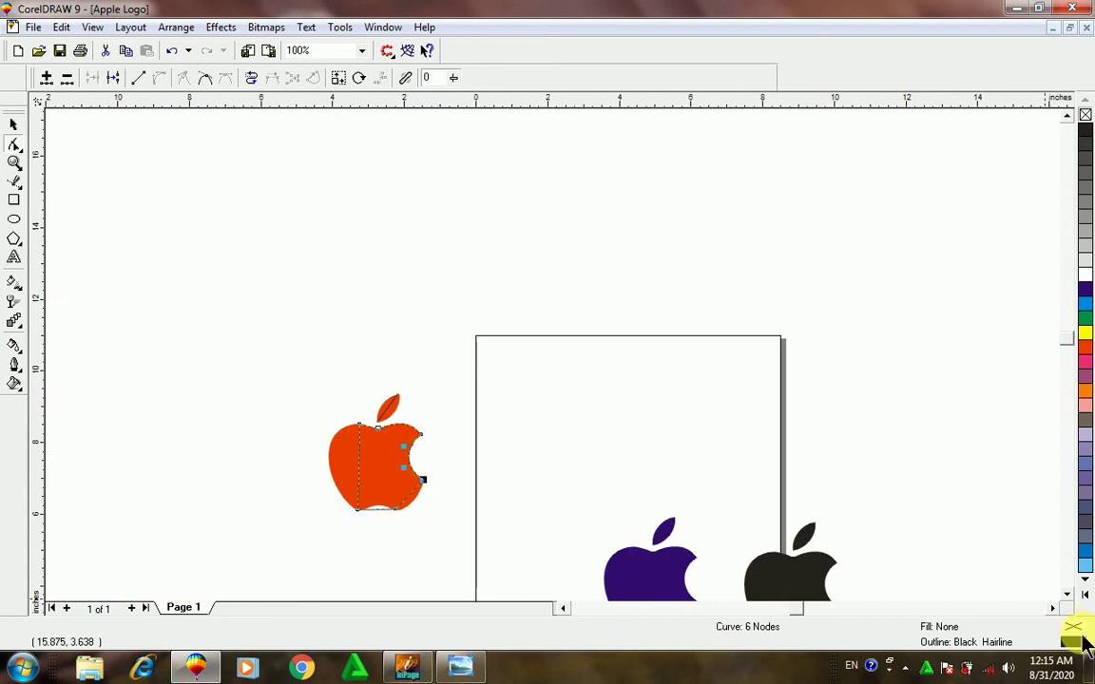
pyautogui.scroll(-3, 624, 489)
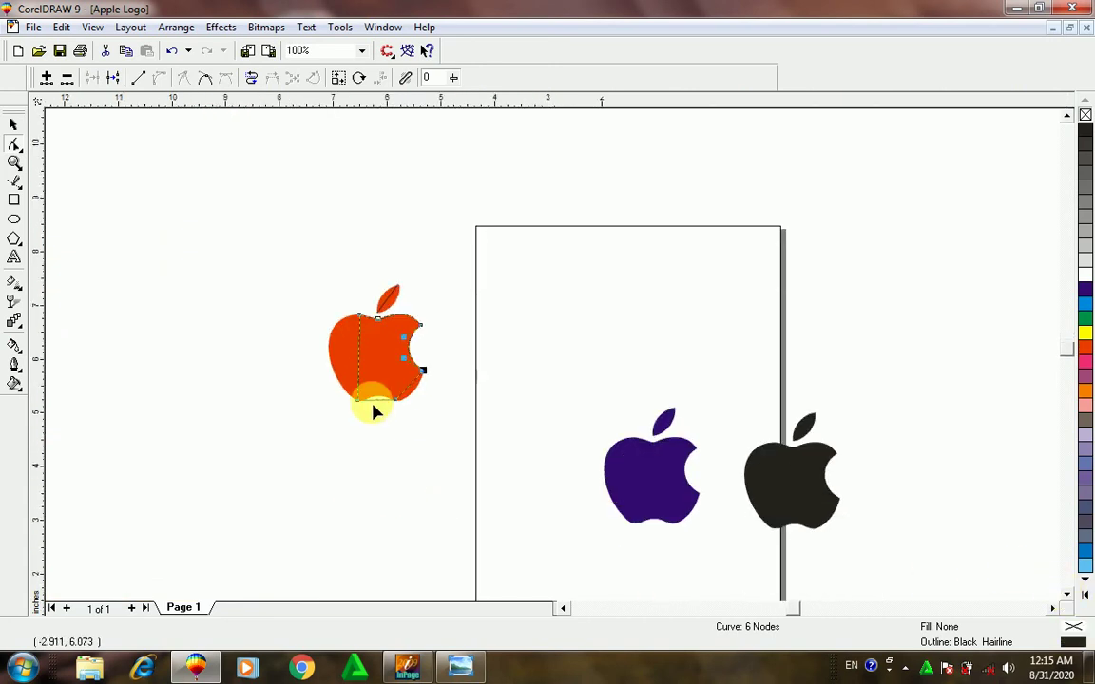
pyautogui.scroll(4, 374, 410)
pyautogui.scroll(1, 492, 372)
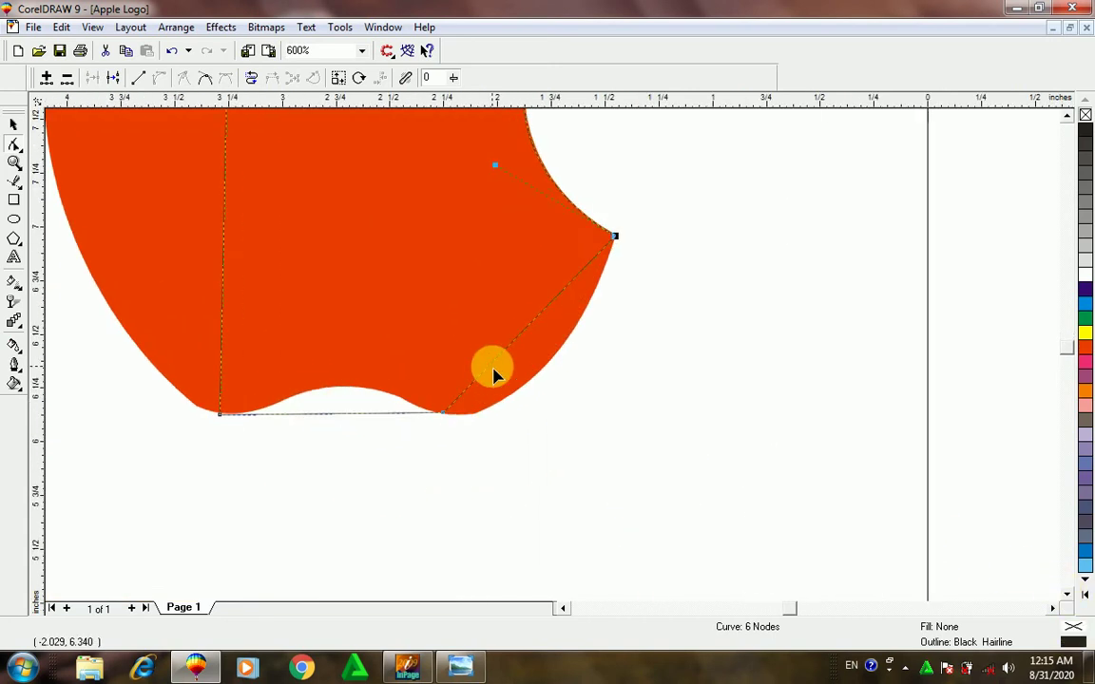
pyautogui.scroll(1, 524, 338)
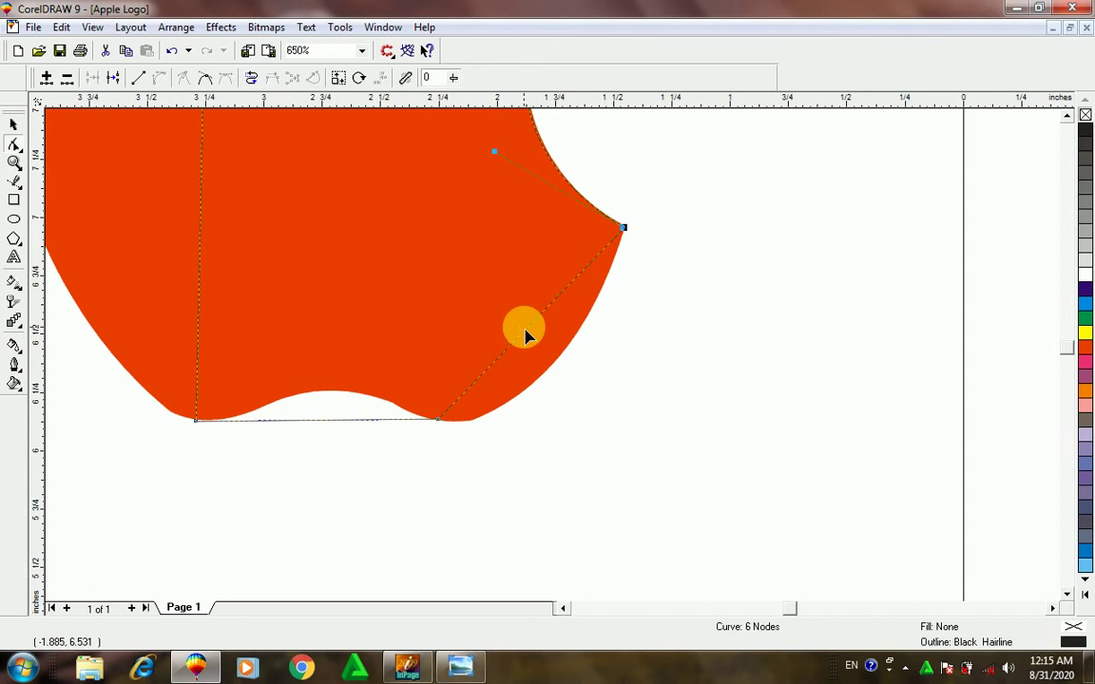
pyautogui.click(524, 335)
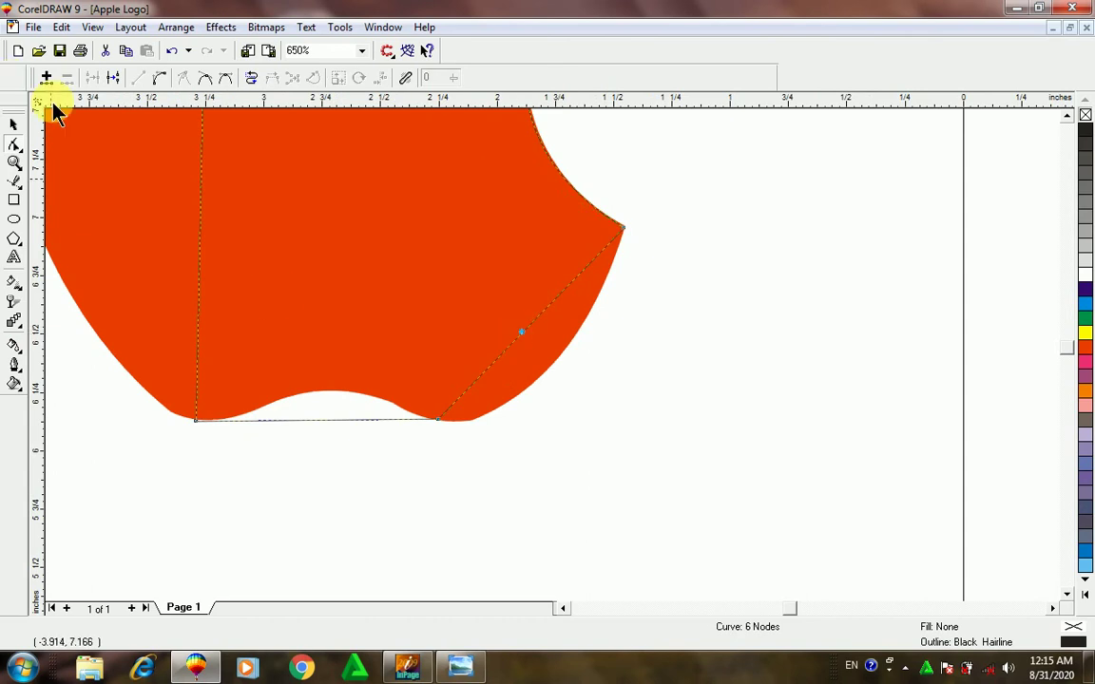
pyautogui.click(159, 79)
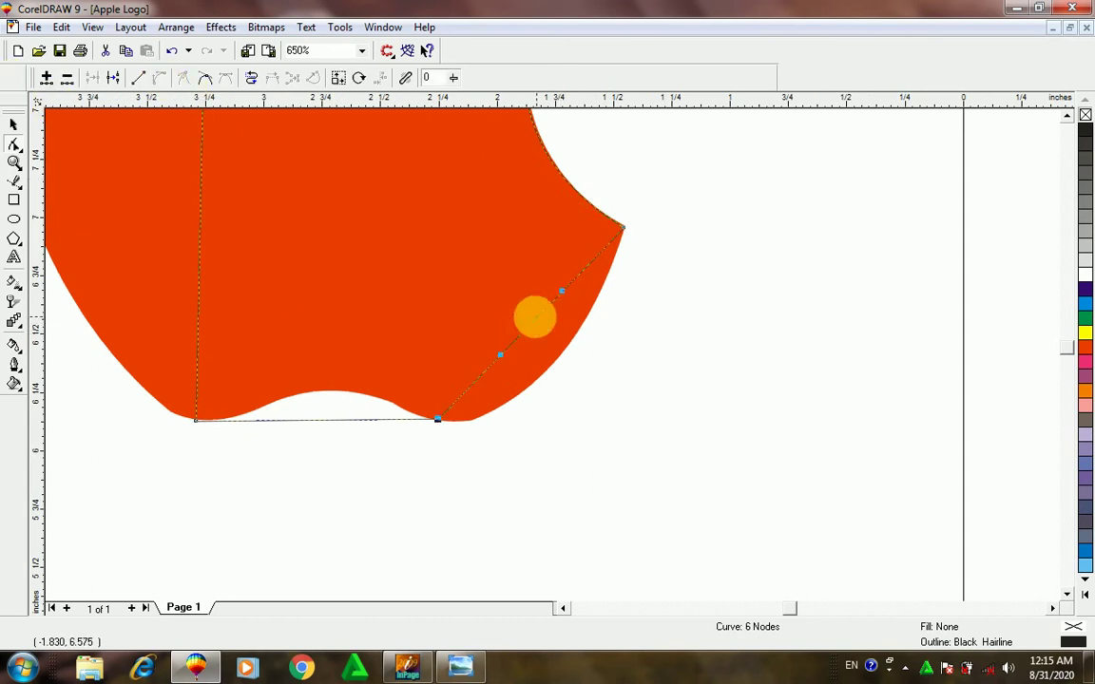
pyautogui.moveTo(534, 318); pyautogui.dragTo(540, 383)
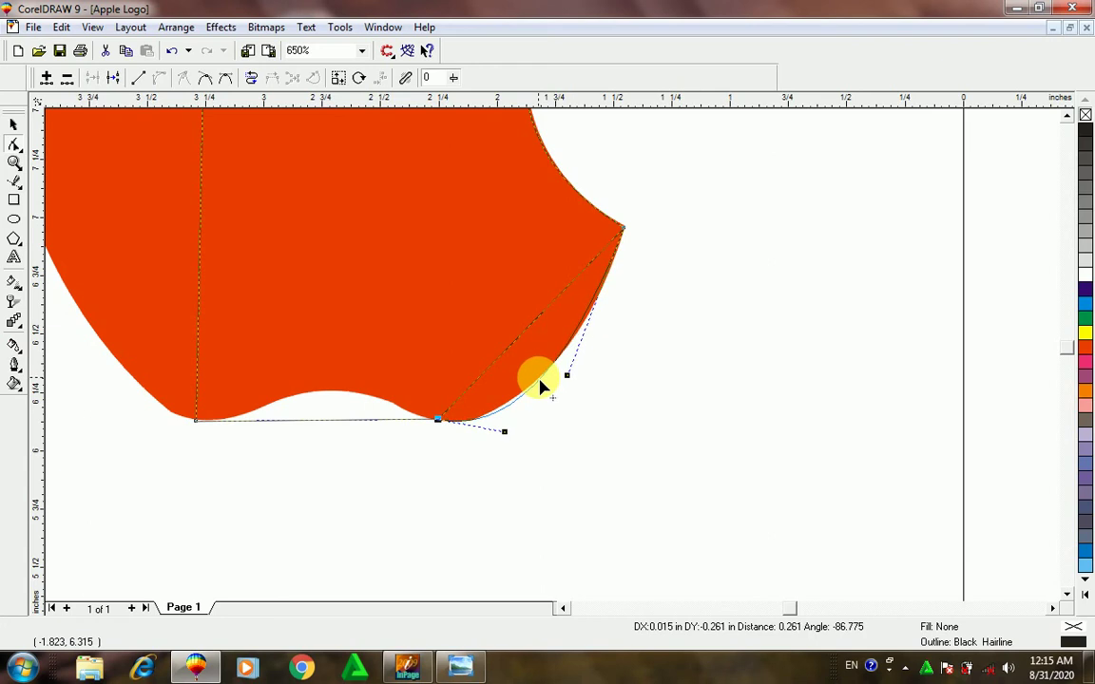
pyautogui.moveTo(540, 383); pyautogui.dragTo(588, 361)
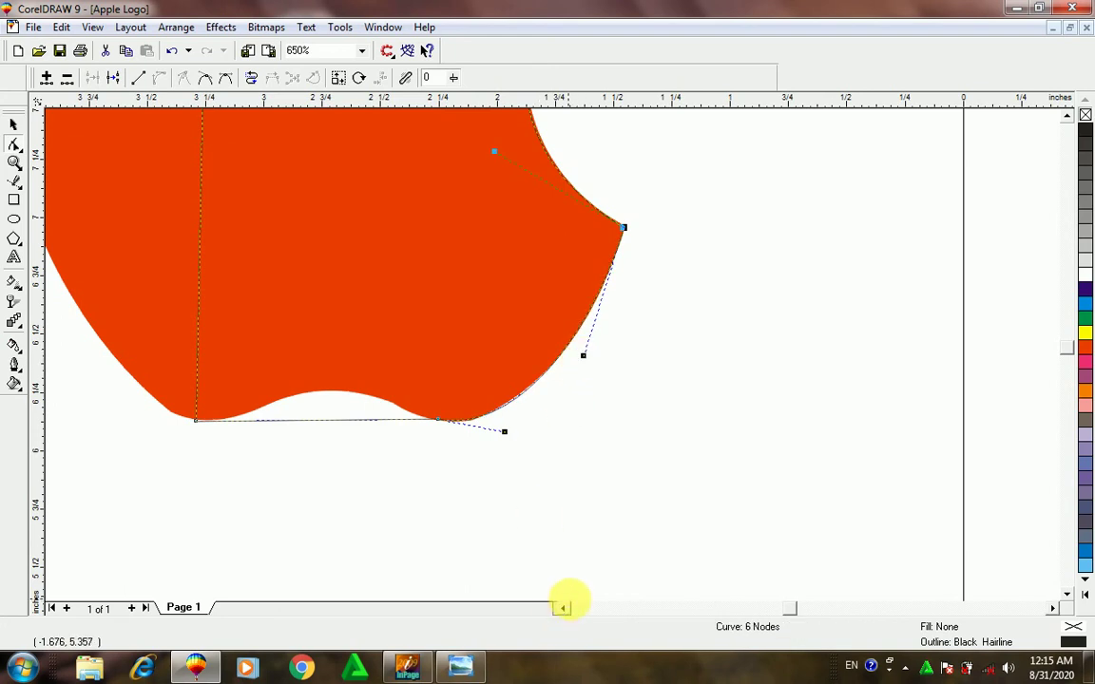
# Convert the outline's long straight left segment to a curve and bow it outward to the apple's left edge
pyautogui.click(561, 609)
pyautogui.press('F3')
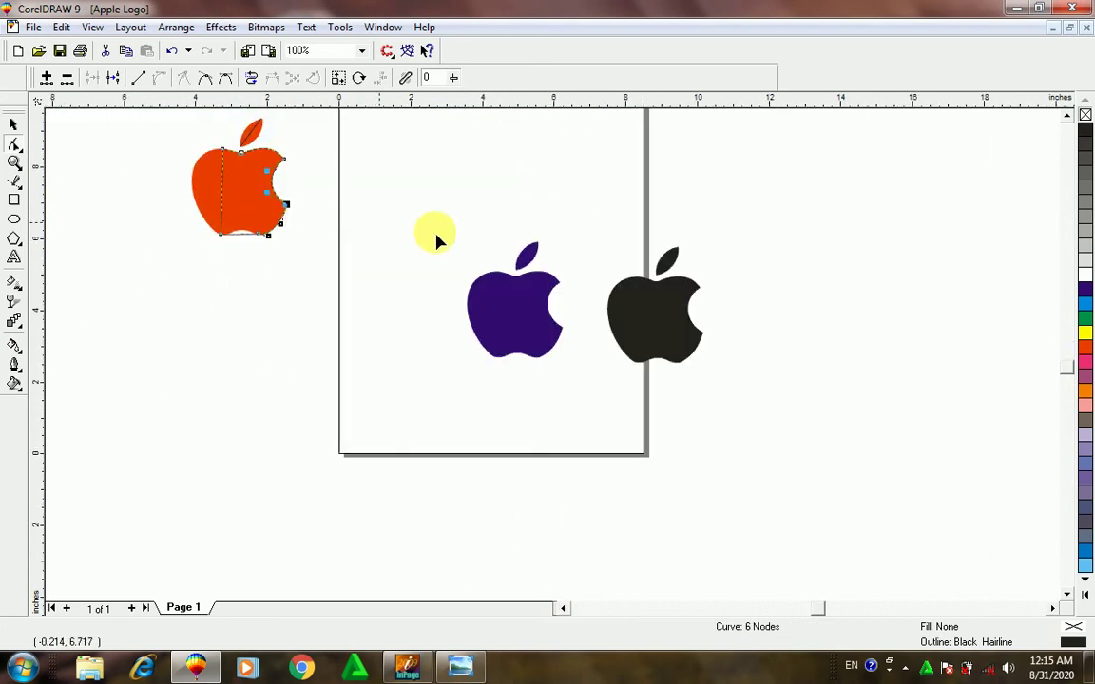
pyautogui.hotkey('shift', 'F2')
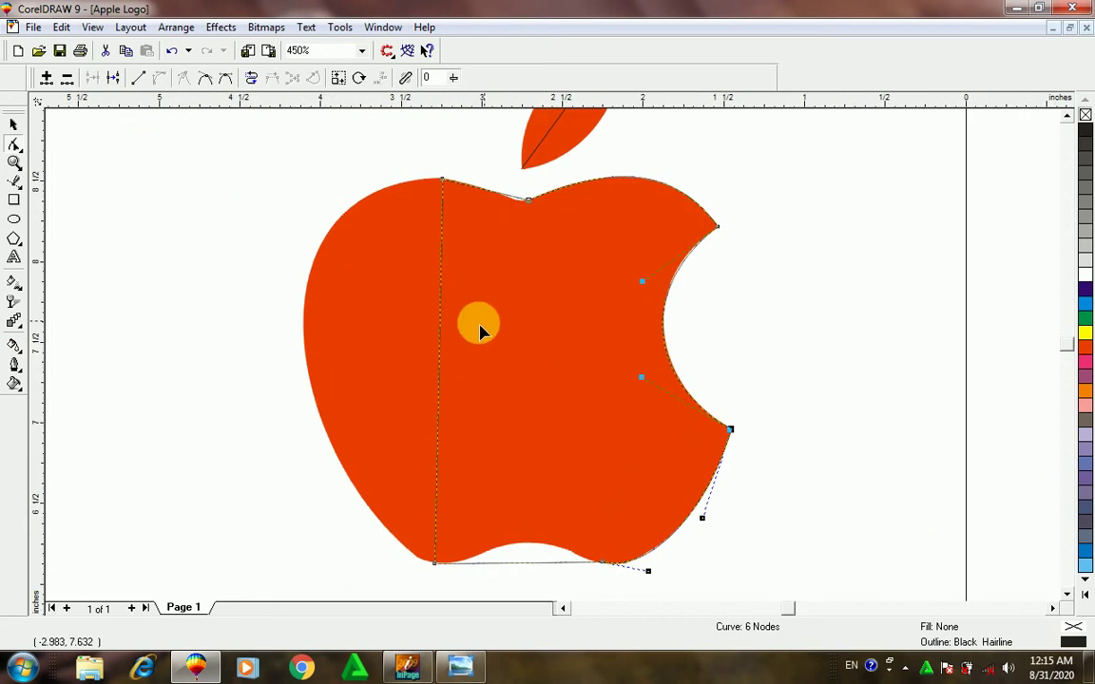
pyautogui.click(438, 391)
pyautogui.click(440, 374)
pyautogui.click(161, 81)
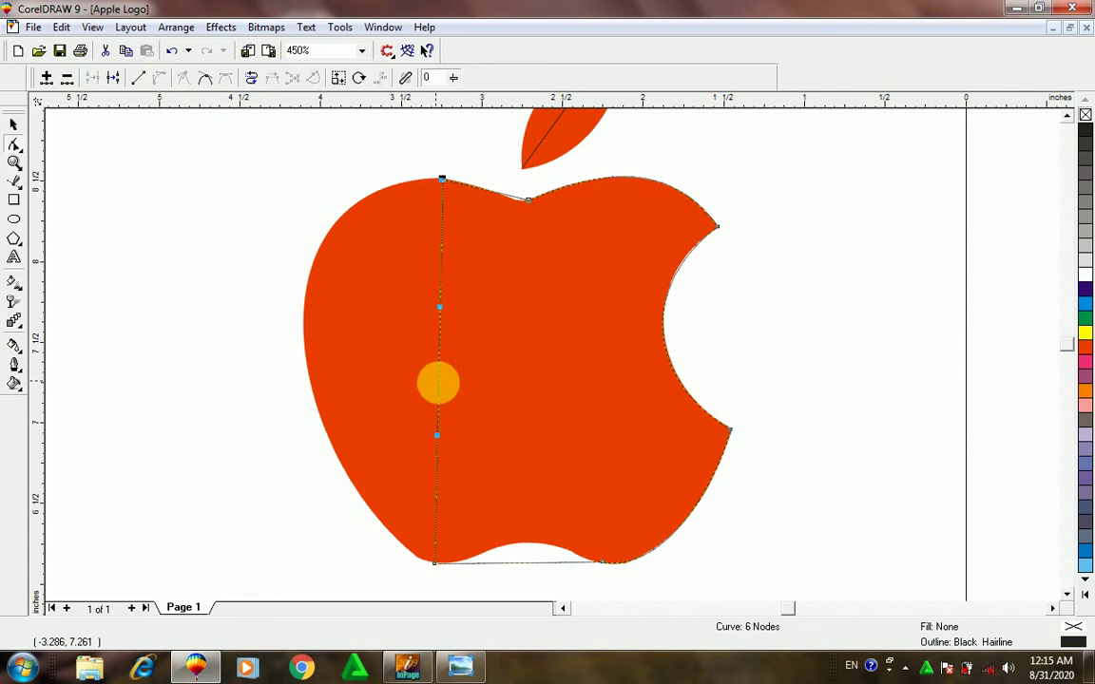
pyautogui.moveTo(439, 383); pyautogui.dragTo(302, 346)
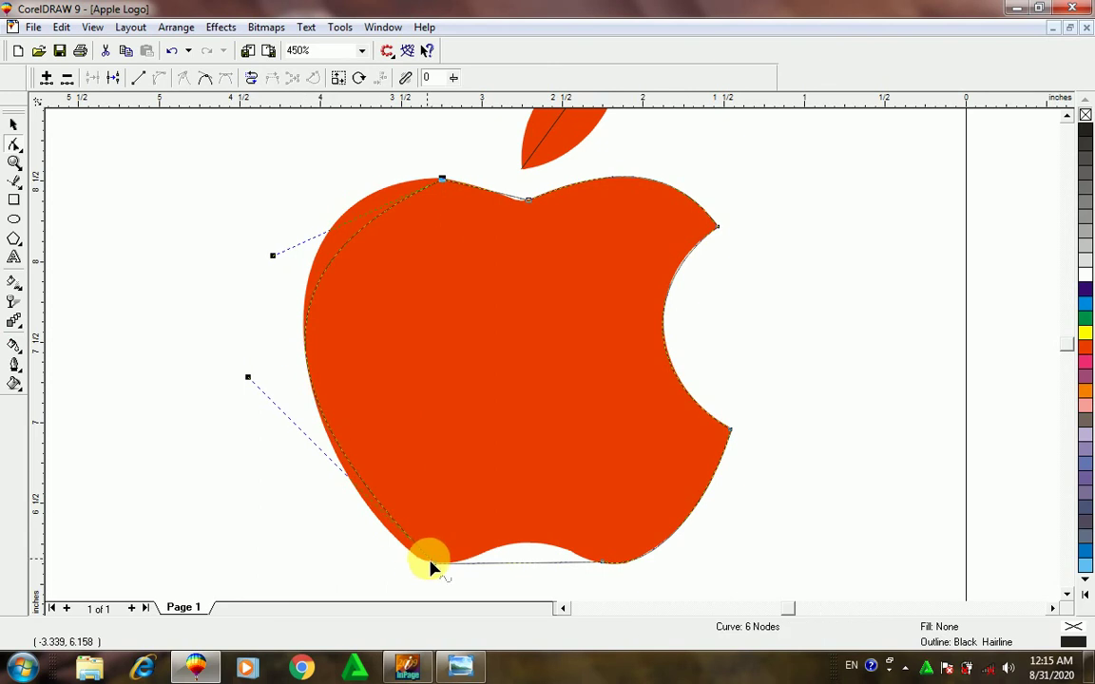
# Shift the bottom left node about 0.07 inches left and adjust the left curve's control handles to follow the apple's side
pyautogui.moveTo(432, 563)
pyautogui.mouseDown()
pyautogui.moveTo(422, 559)
pyautogui.moveTo(425, 568)
pyautogui.mouseUp()
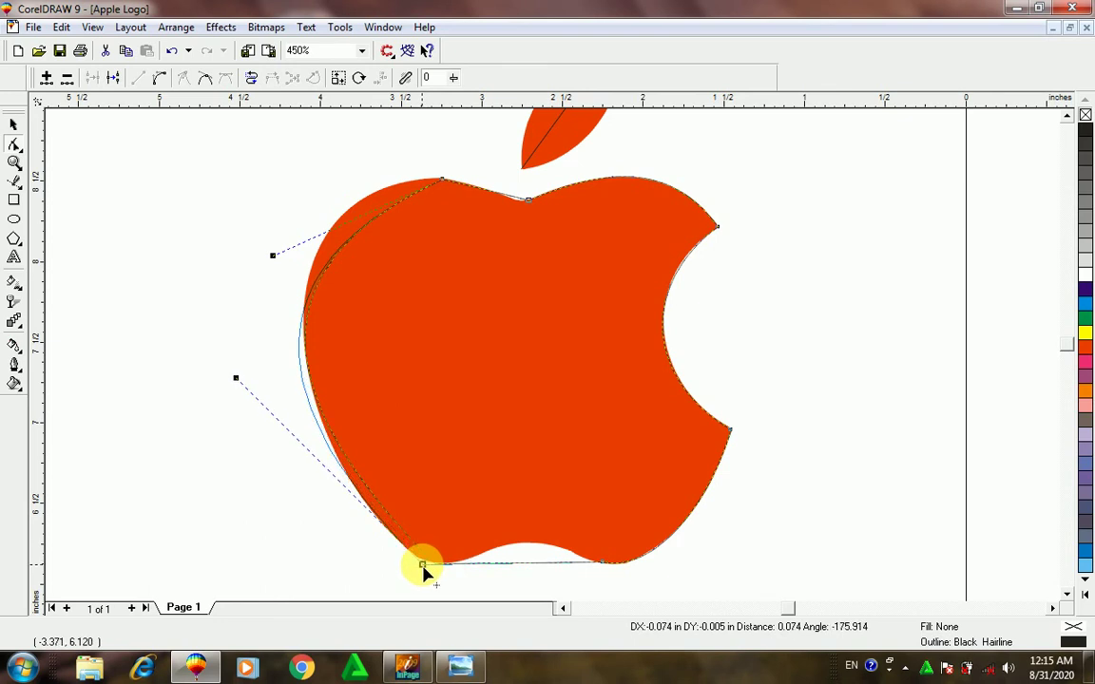
pyautogui.moveTo(424, 569); pyautogui.dragTo(426, 569)
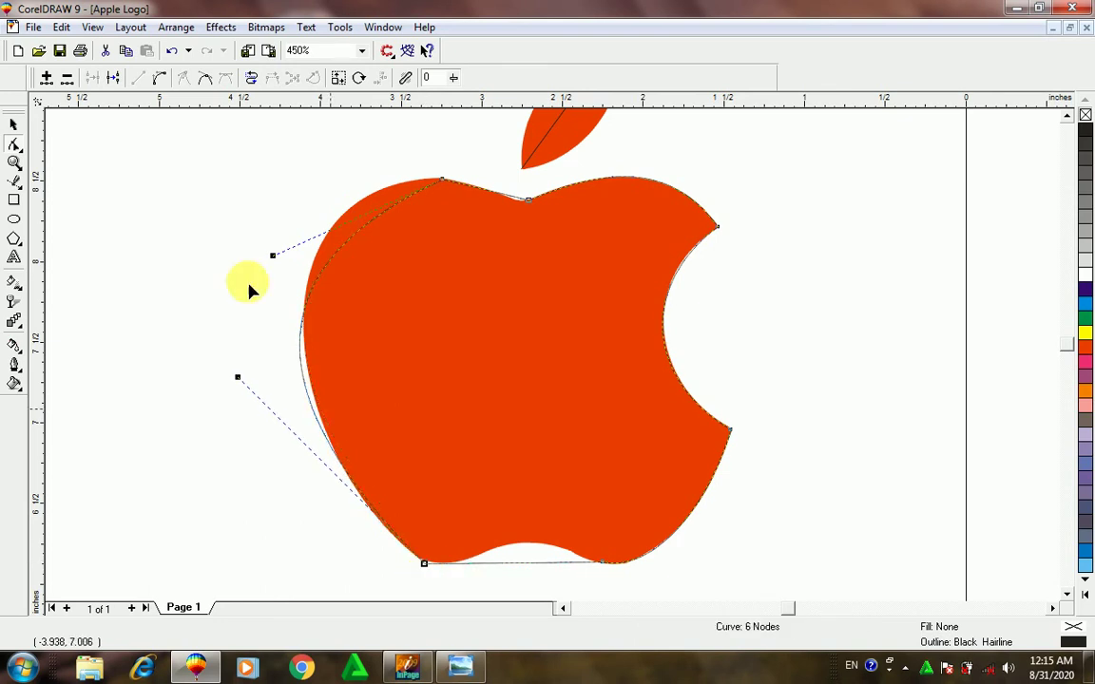
pyautogui.scroll(1, 357, 162)
pyautogui.scroll(1, 357, 162)
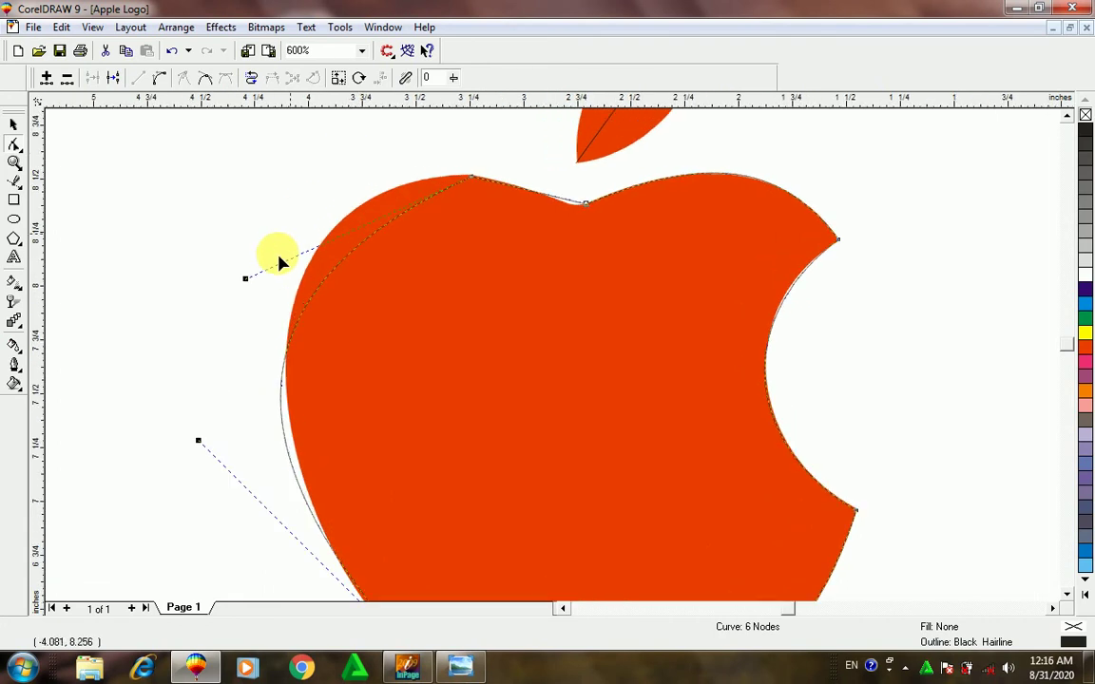
pyautogui.moveTo(245, 278); pyautogui.dragTo(272, 167)
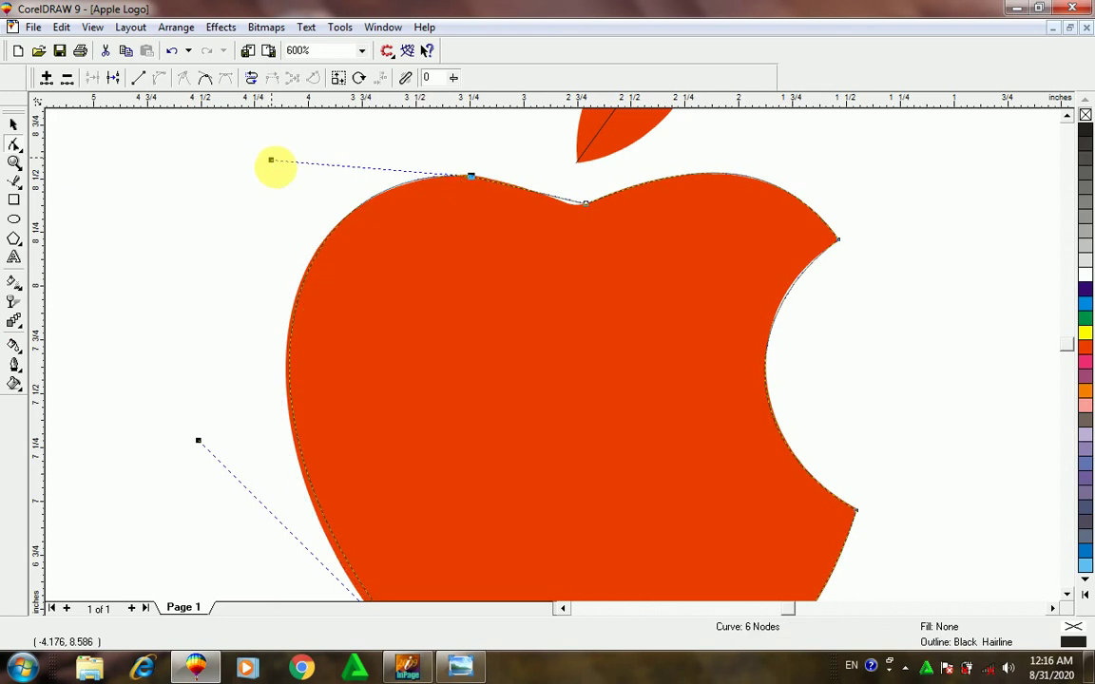
pyautogui.click(1065, 594)
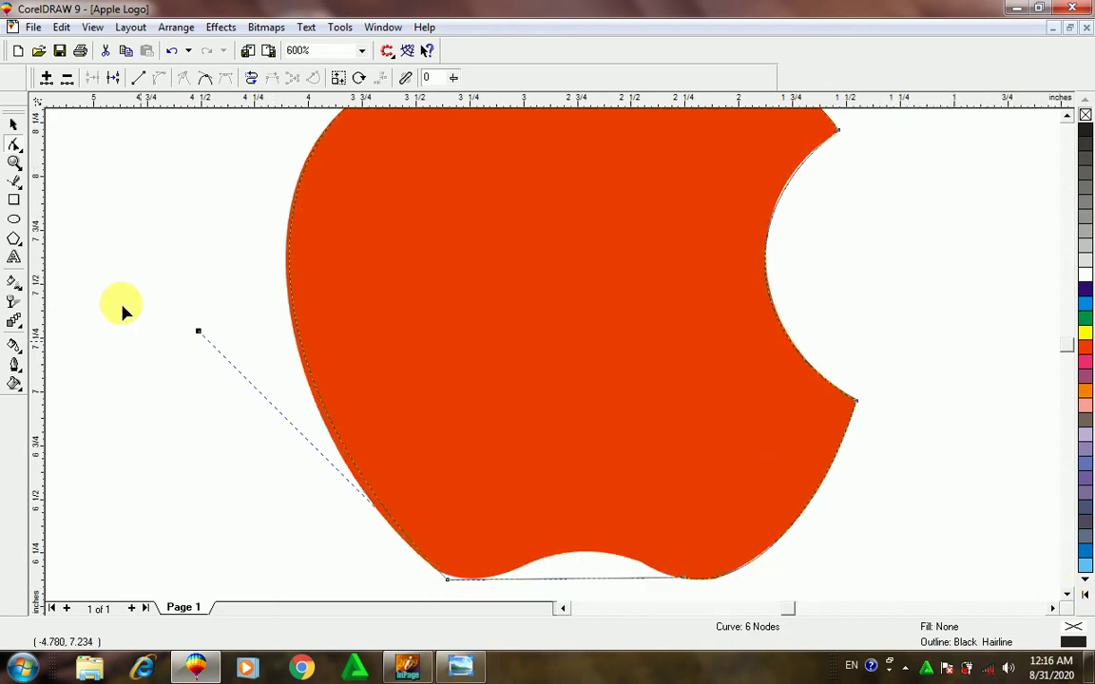
pyautogui.moveTo(197, 332); pyautogui.dragTo(183, 346)
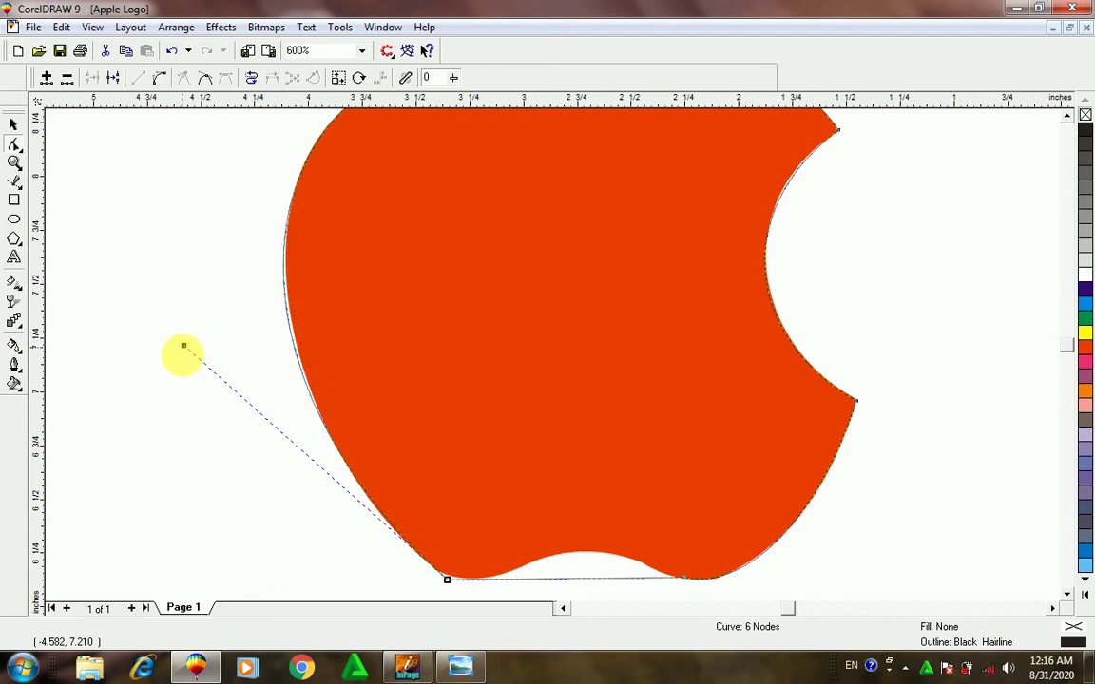
# Convert the segment between the upper left node and the notch to a curve and shape it to the apple's top edge
pyautogui.click(1067, 116)
pyautogui.click(1068, 116)
pyautogui.click(1068, 116)
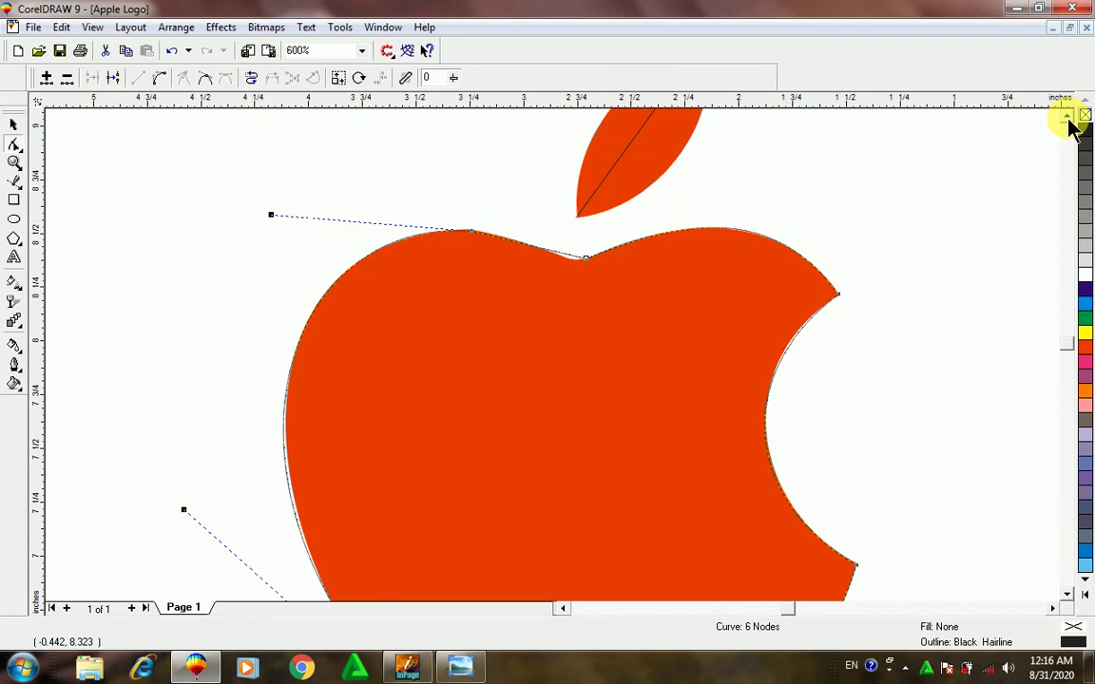
pyautogui.click(1067, 116)
pyautogui.scroll(3, 446, 318)
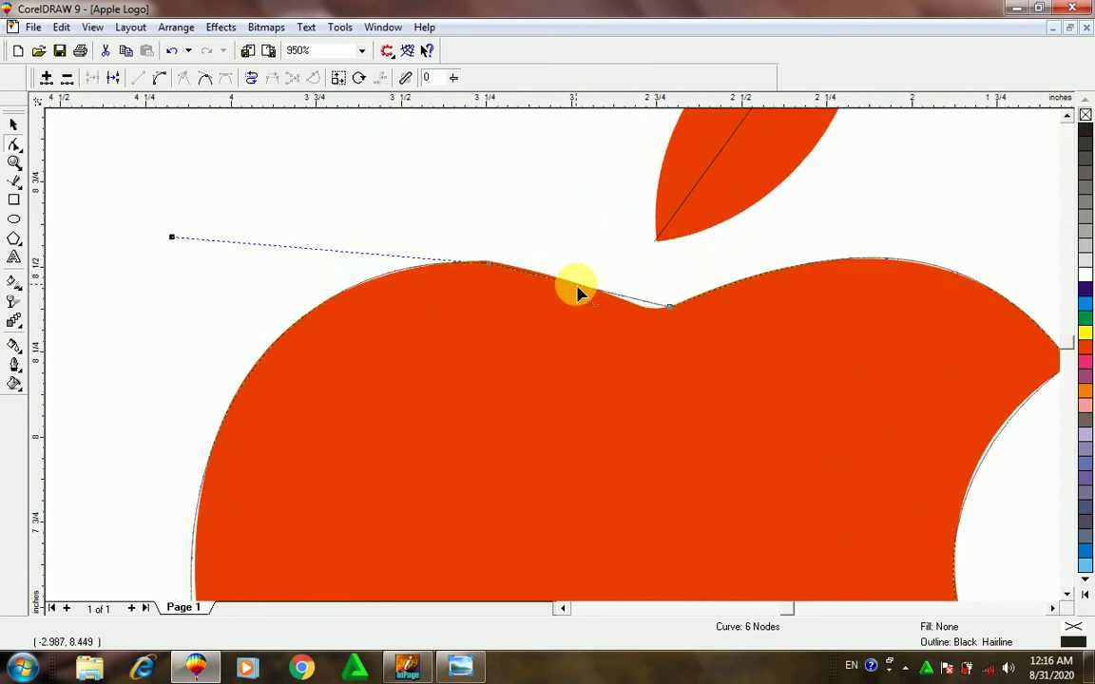
pyautogui.click(576, 284)
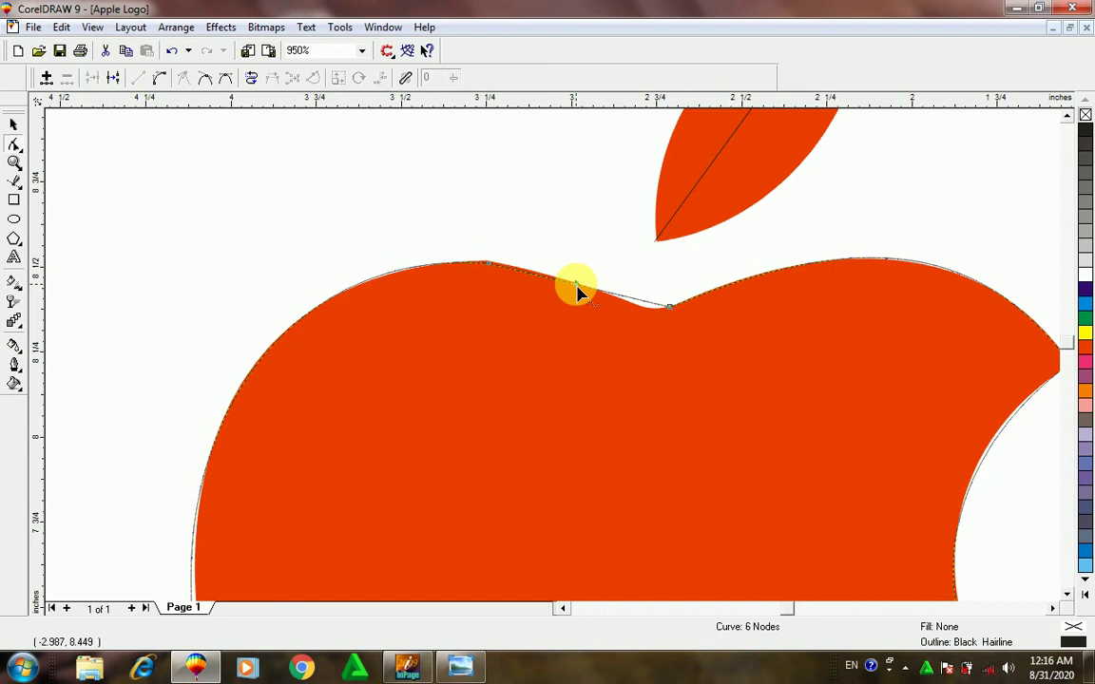
pyautogui.click(159, 77)
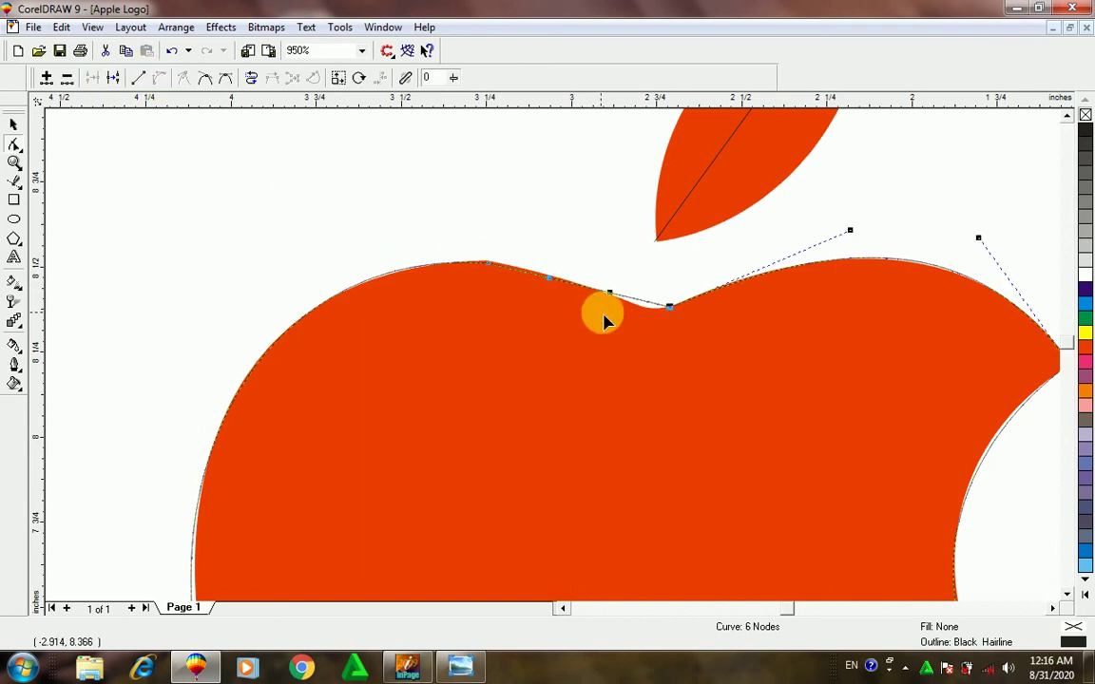
pyautogui.moveTo(642, 312); pyautogui.dragTo(644, 317)
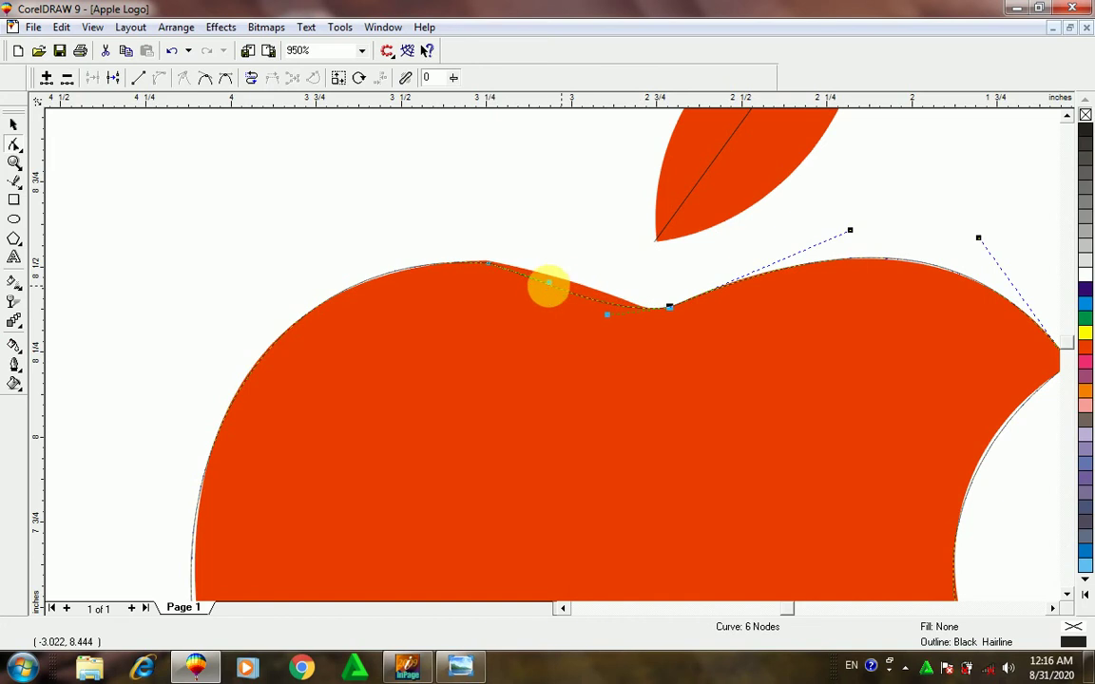
pyautogui.moveTo(552, 288); pyautogui.dragTo(568, 260)
# Convert the straight segment between the two bottom nodes to a curve and bow it upward to the top of the apple's bottom indentation
pyautogui.scroll(-2, 550, 293)
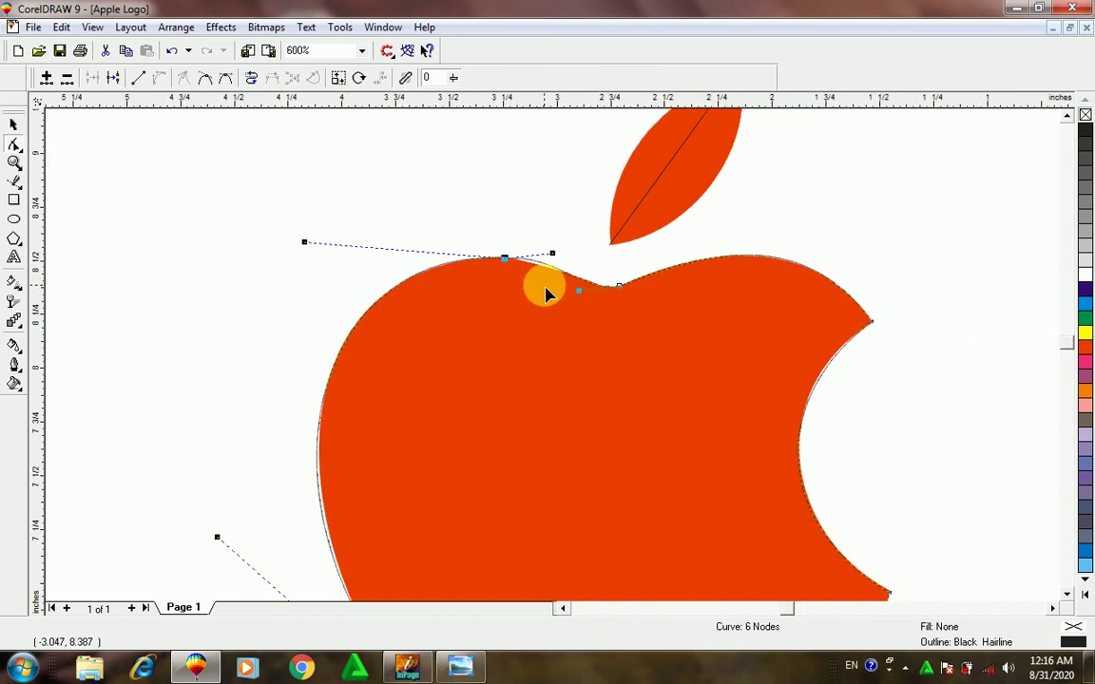
pyautogui.scroll(-4, 546, 293)
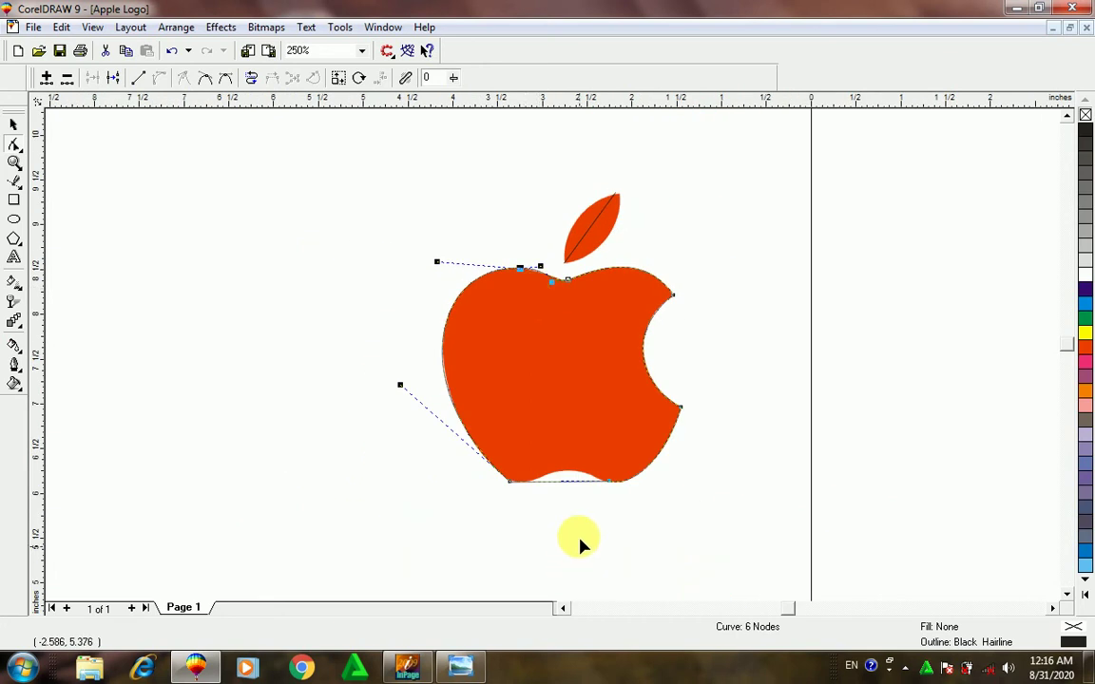
pyautogui.scroll(4, 582, 543)
pyautogui.scroll(1, 530, 461)
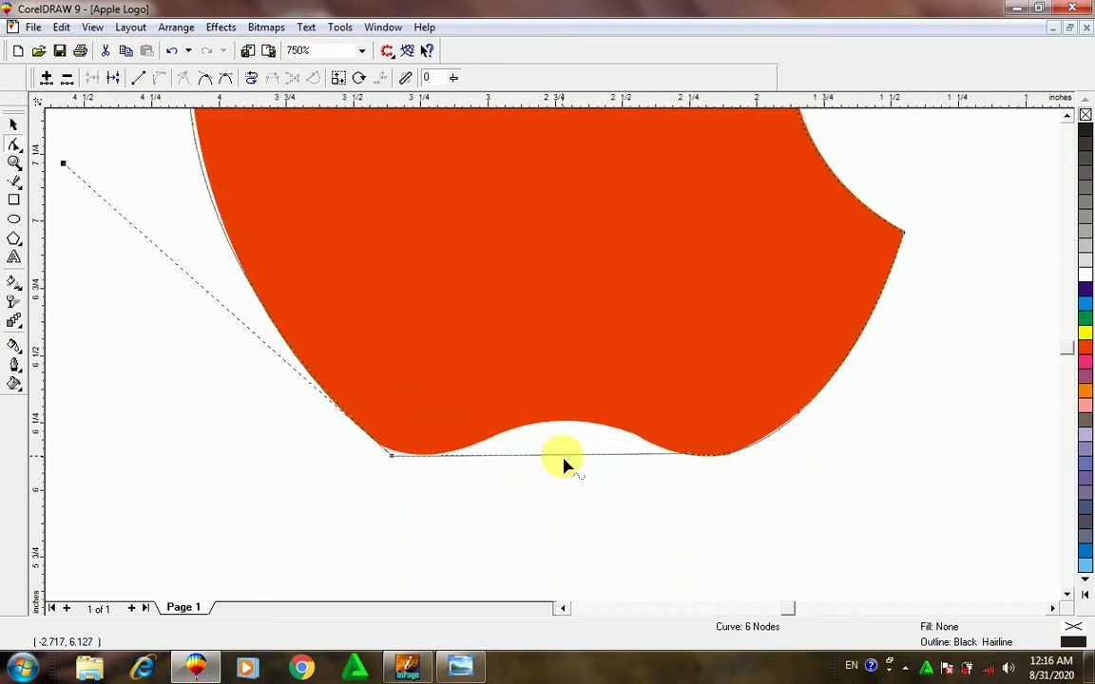
pyautogui.click(561, 456)
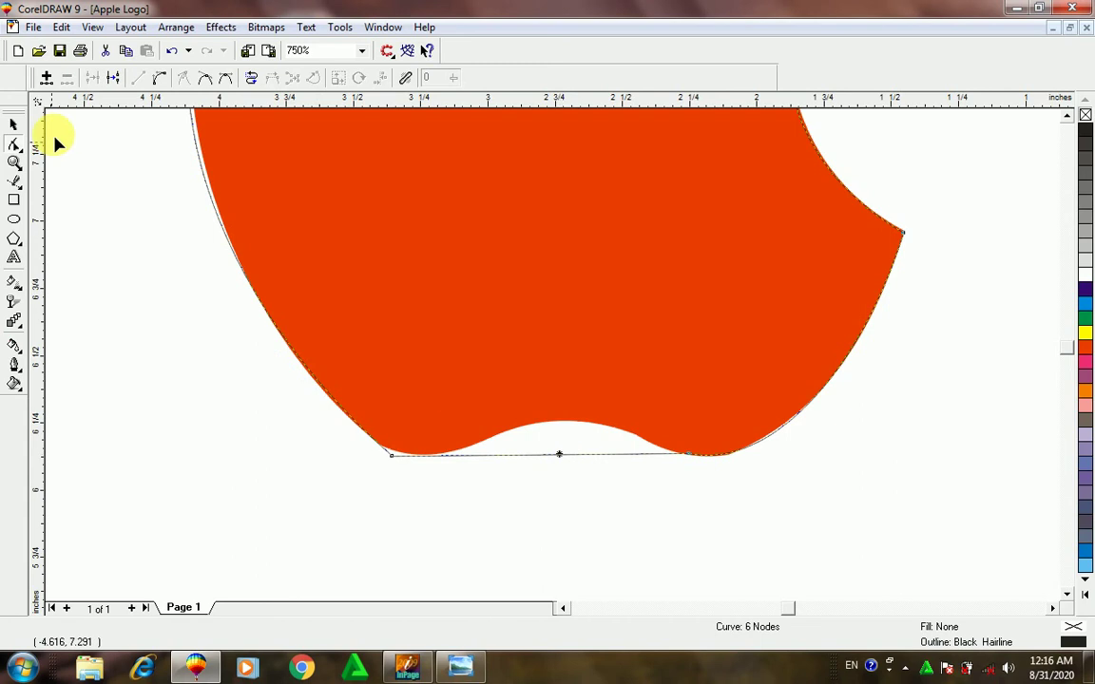
pyautogui.click(157, 80)
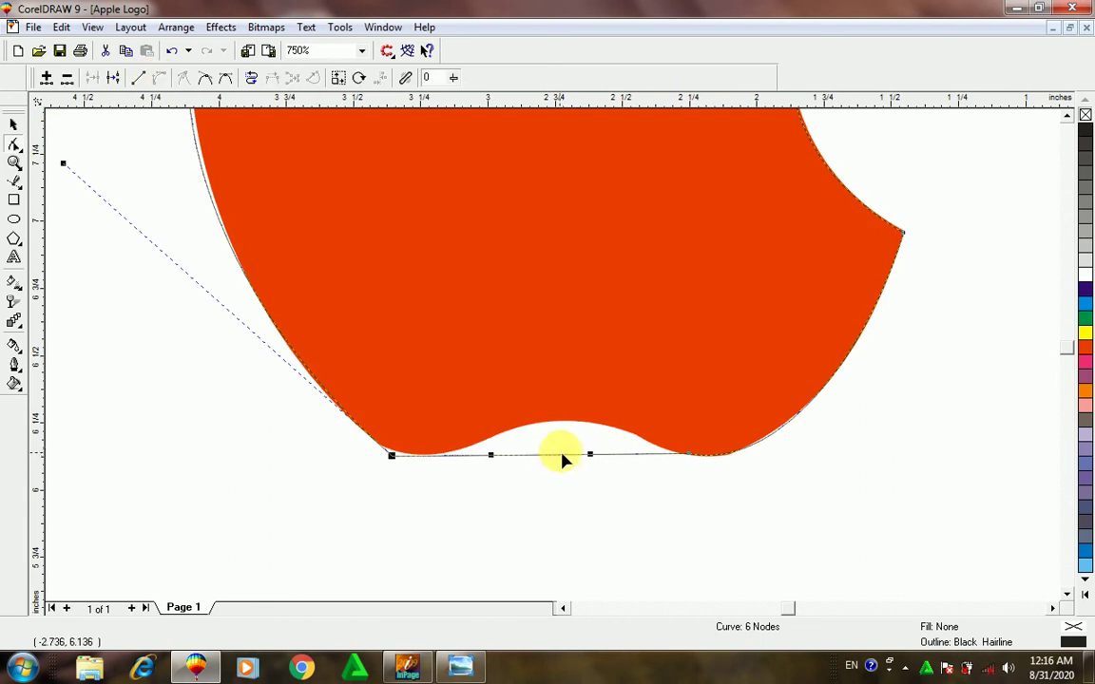
pyautogui.moveTo(561, 455); pyautogui.dragTo(575, 426)
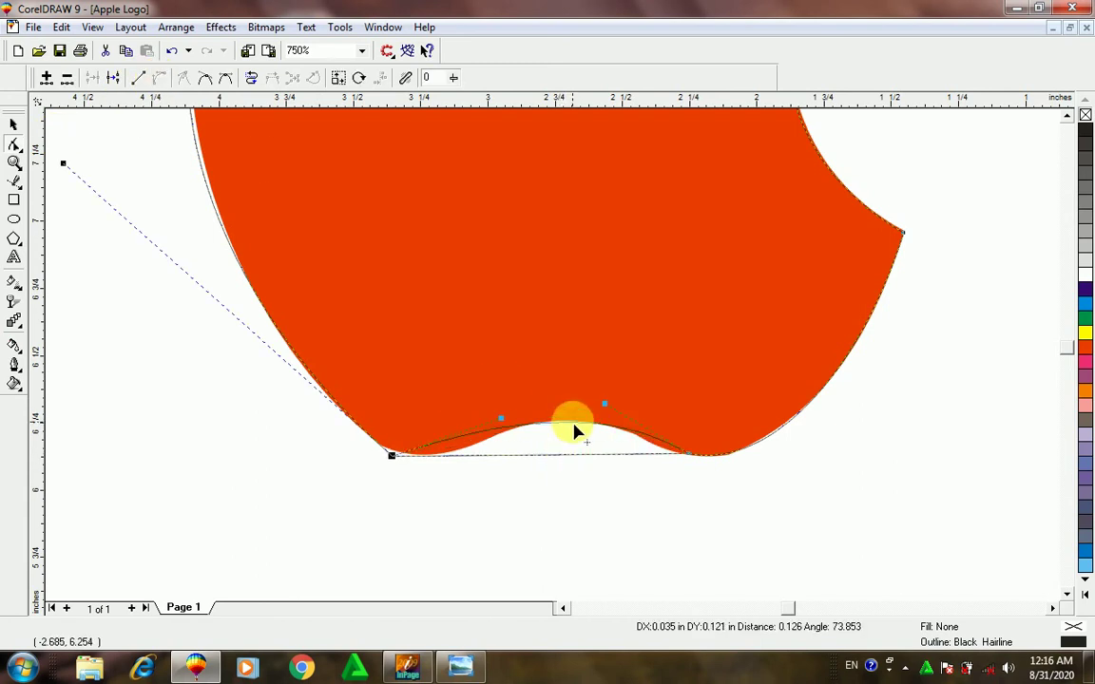
pyautogui.moveTo(574, 431); pyautogui.dragTo(574, 431)
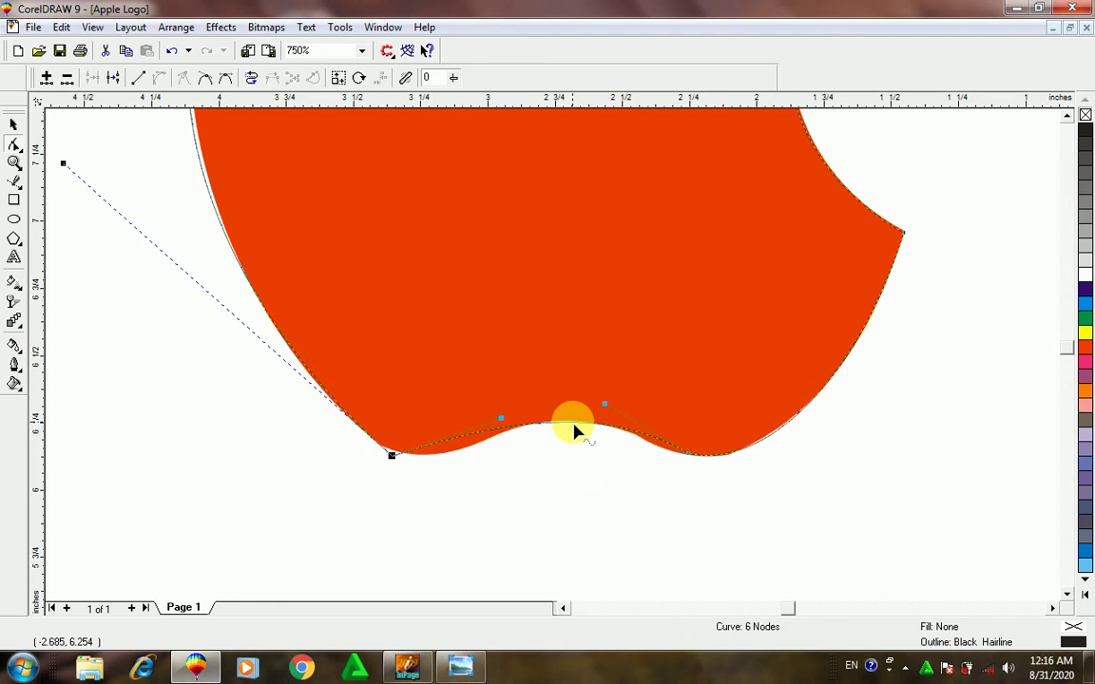
pyautogui.click(502, 427)
pyautogui.moveTo(502, 426); pyautogui.dragTo(489, 455)
pyautogui.hotkey('ctrl', 'z')
# Add a node on the left side of the bottom arch and reshape the curve on both sides to follow the apple's lower edge
pyautogui.scroll(1, 305, 447)
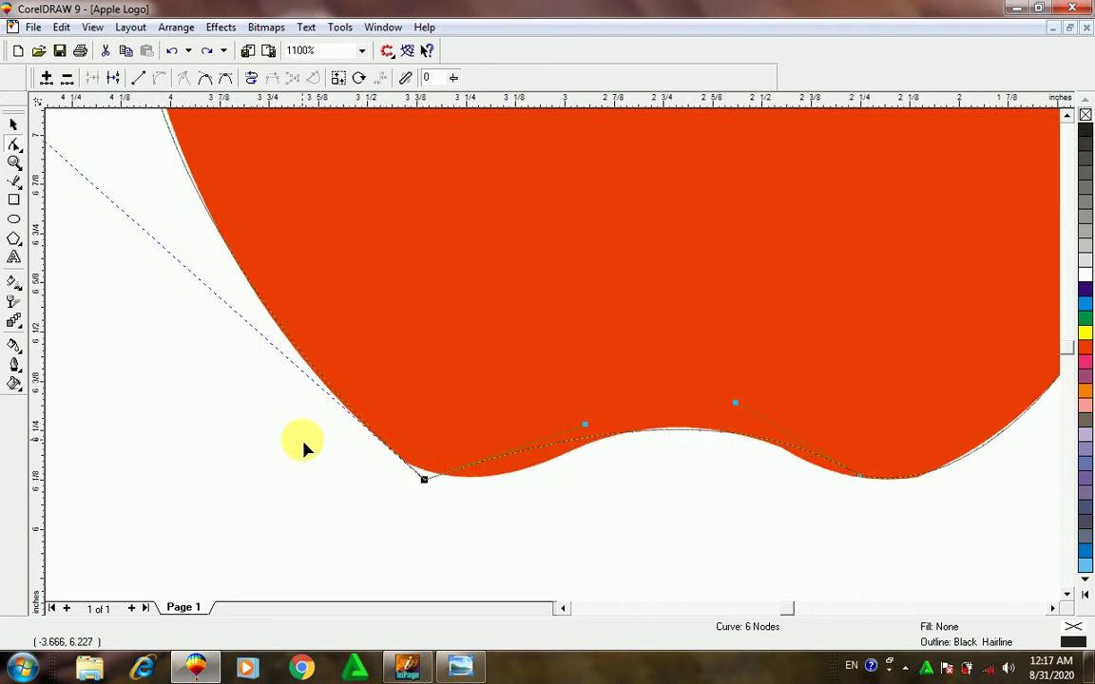
pyautogui.click(628, 476)
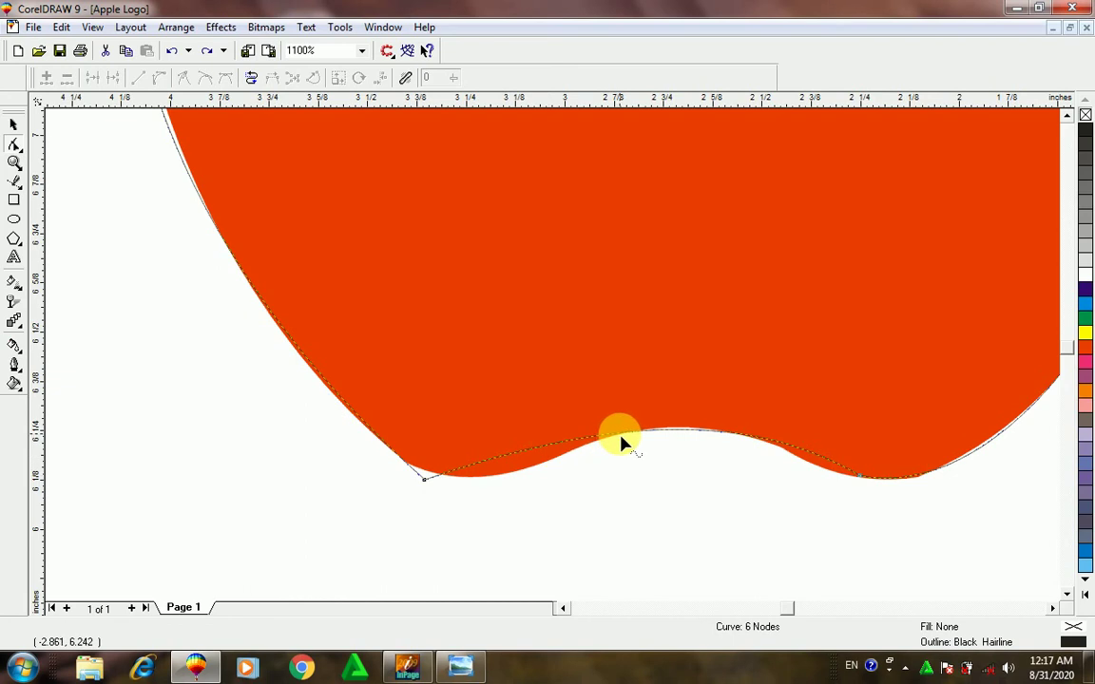
pyautogui.click(620, 435)
pyautogui.press('KP_Add')
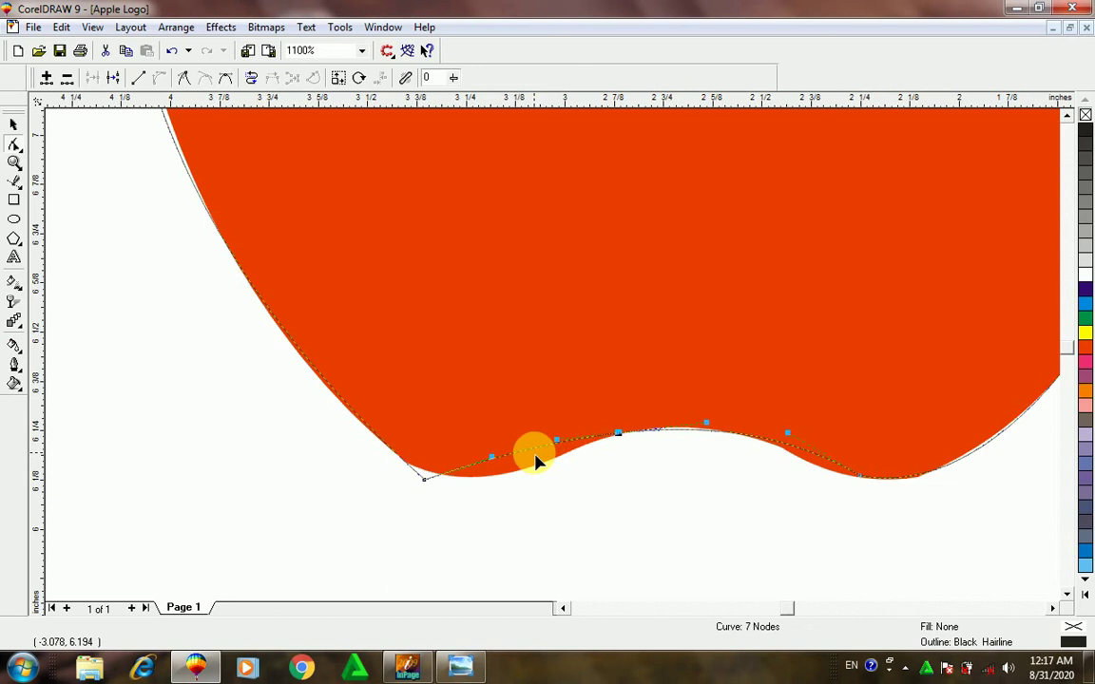
pyautogui.moveTo(535, 461); pyautogui.dragTo(533, 474)
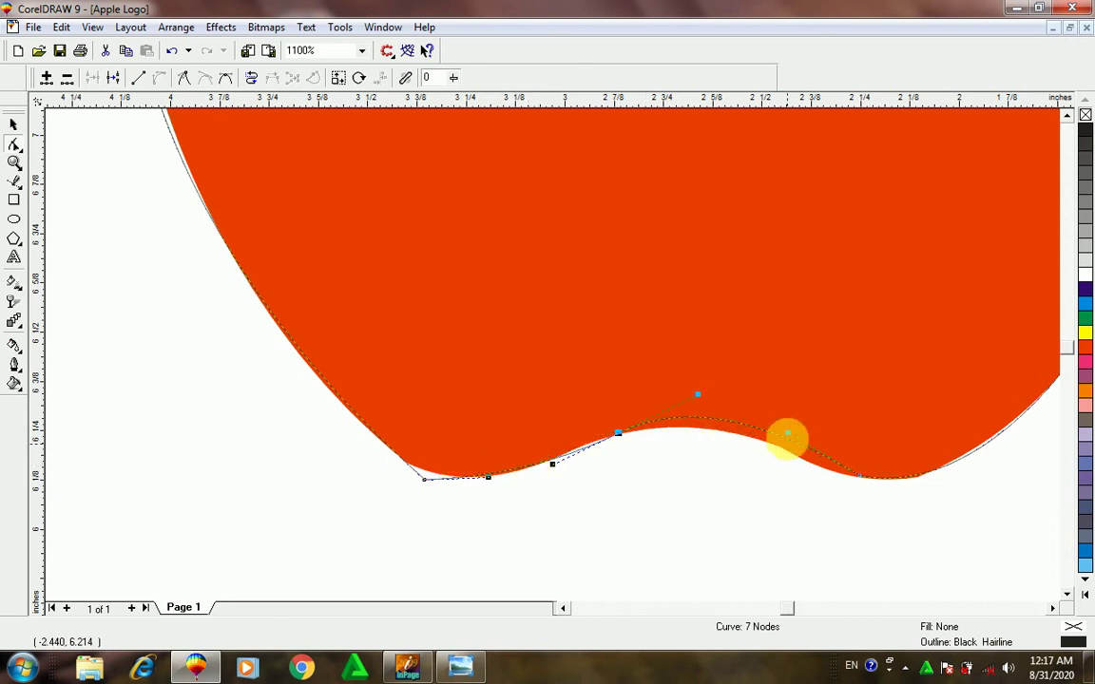
pyautogui.moveTo(787, 435); pyautogui.dragTo(779, 454)
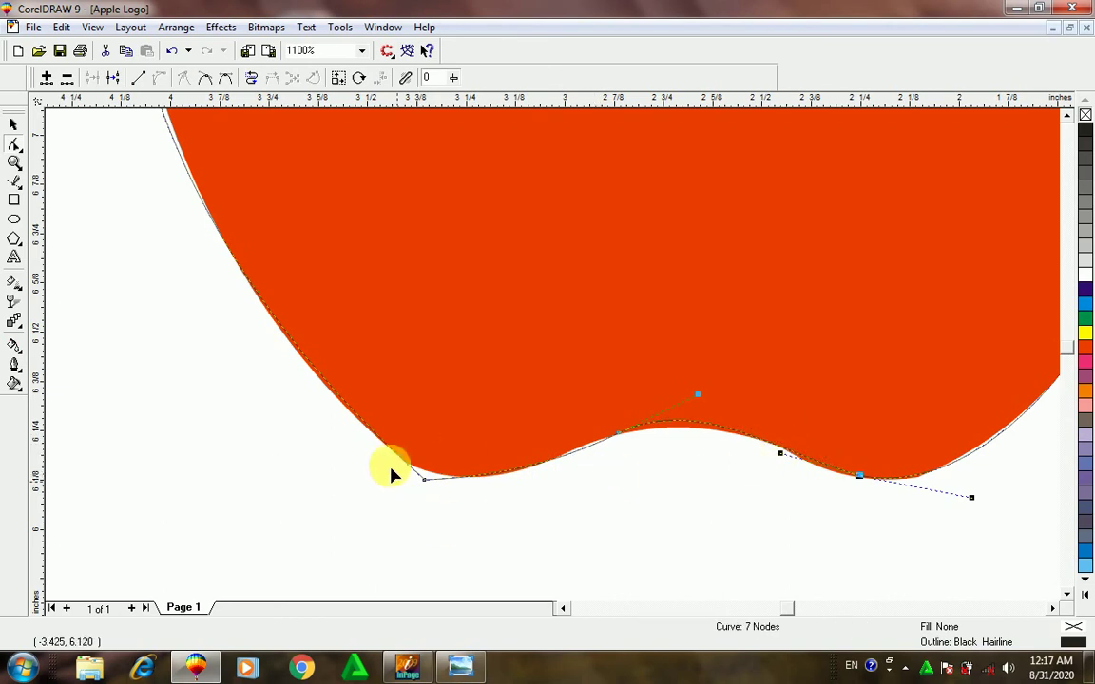
# Add a node on each side of the outline's bottom left corner and adjust the corner to follow the apple's rounded edge
pyautogui.click(463, 475)
pyautogui.doubleClick(463, 474)
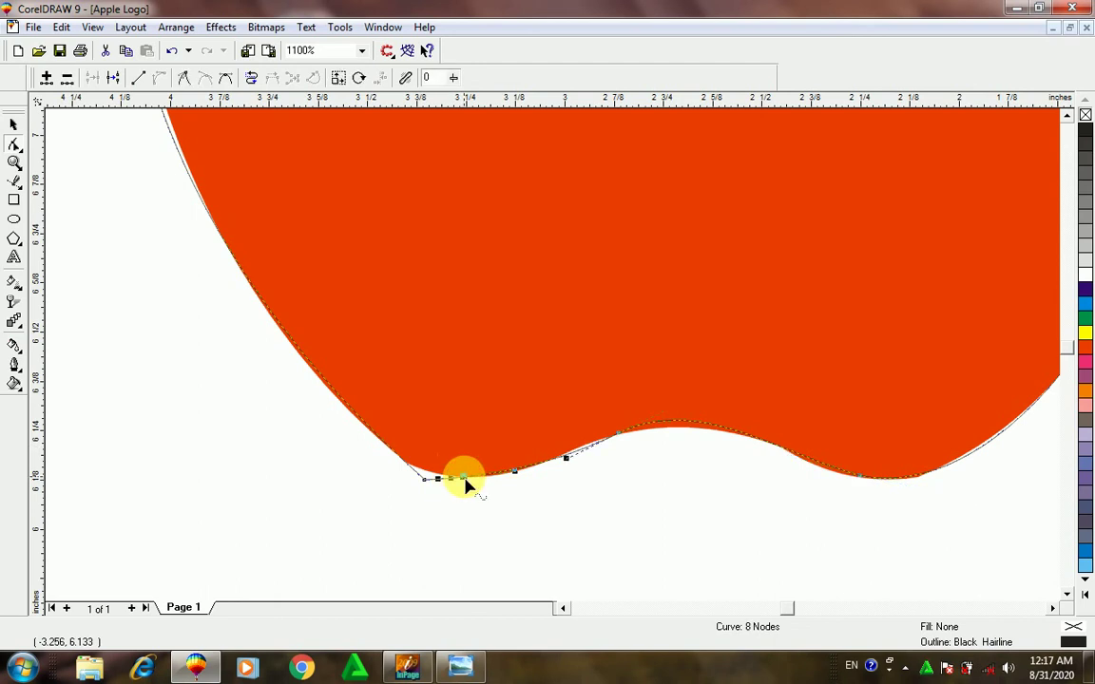
pyautogui.click(403, 465)
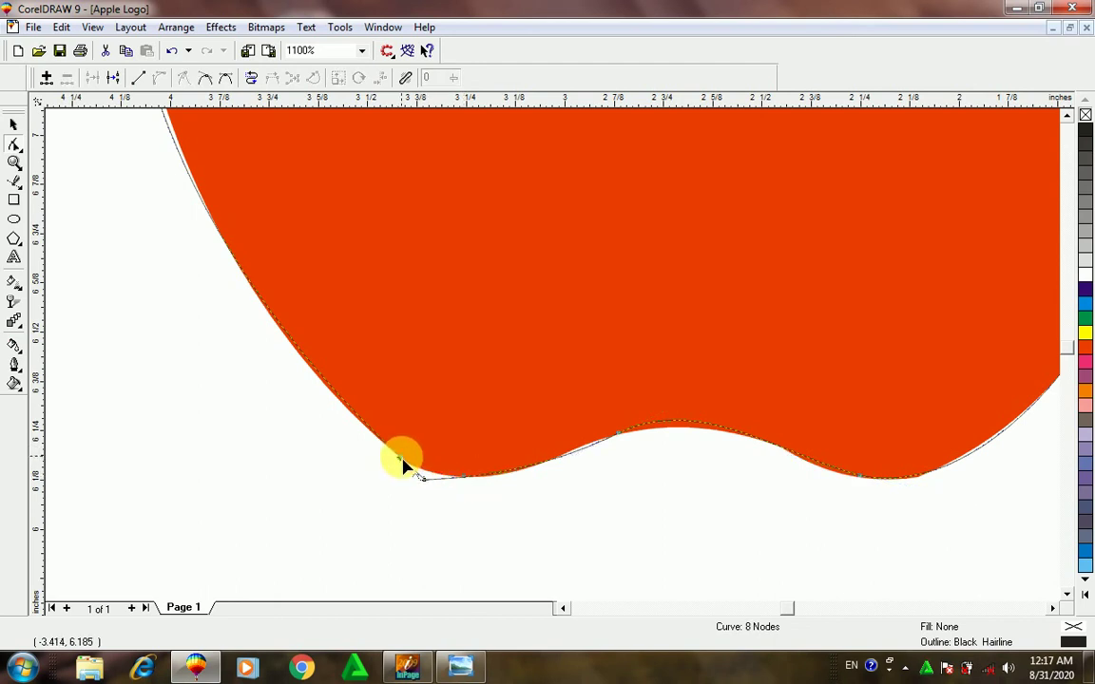
pyautogui.click(402, 463)
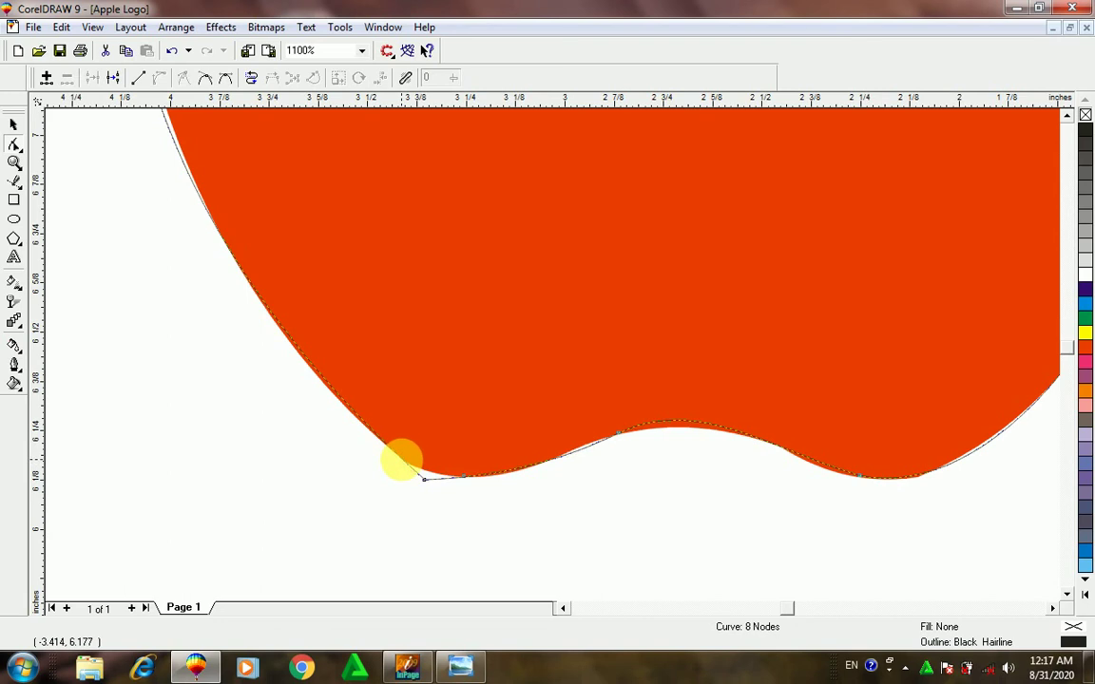
pyautogui.doubleClick(402, 462)
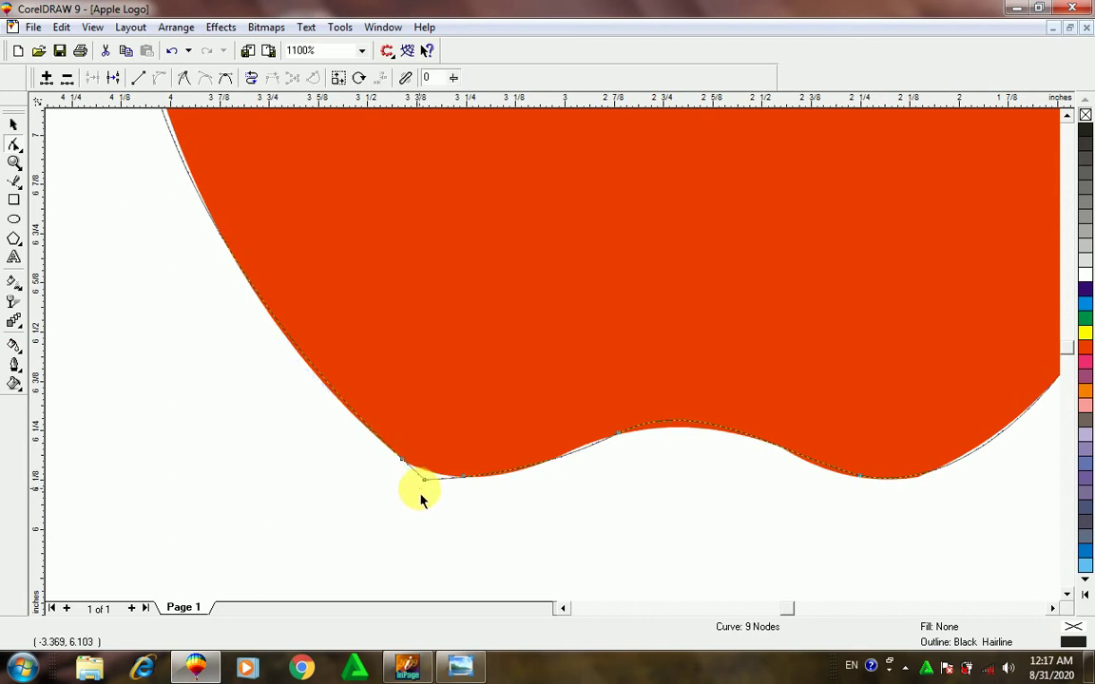
pyautogui.moveTo(433, 483)
pyautogui.mouseDown()
pyautogui.moveTo(428, 494)
pyautogui.moveTo(427, 483)
pyautogui.mouseUp()
# Convert one leaf segment to a curve, bow it out to the leaf's right edge, and move the upper node onto the leaf's tip
pyautogui.scroll(-4, 425, 489)
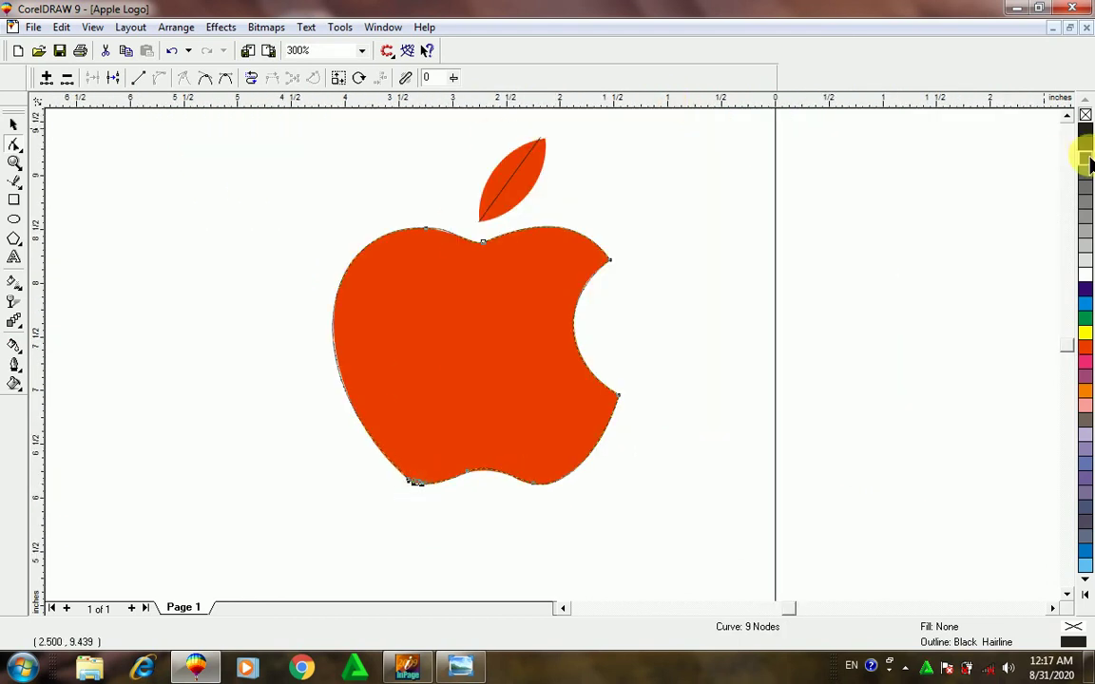
pyautogui.click(1067, 115)
pyautogui.click(1066, 115)
pyautogui.scroll(2, 509, 274)
pyautogui.click(507, 271)
pyautogui.click(489, 285)
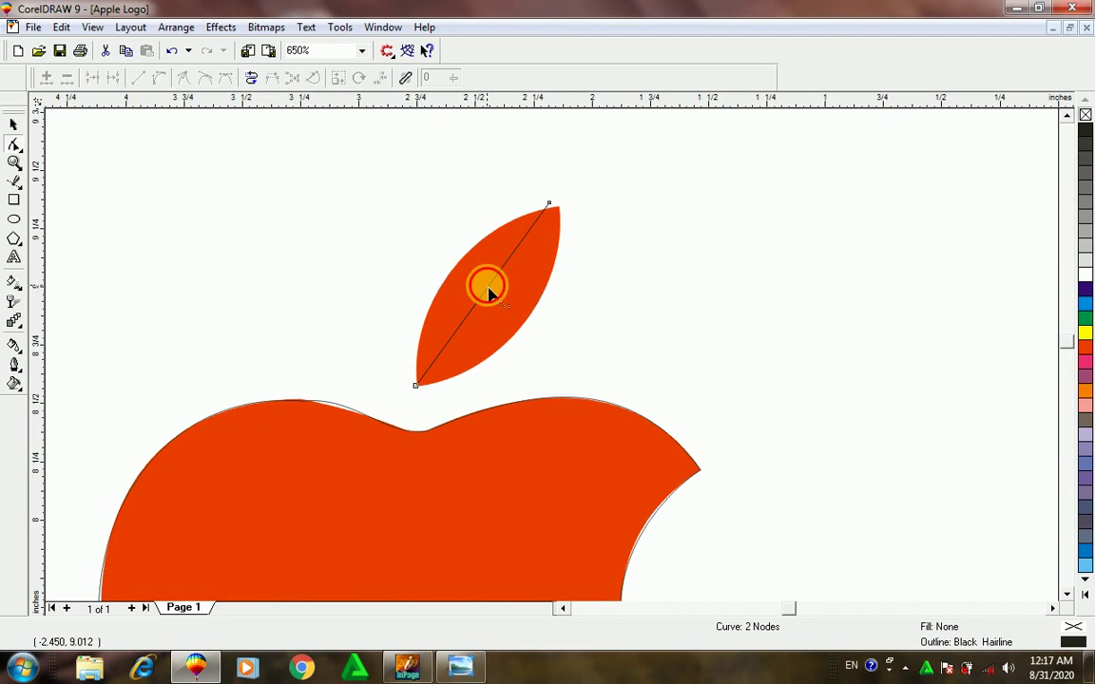
pyautogui.click(156, 78)
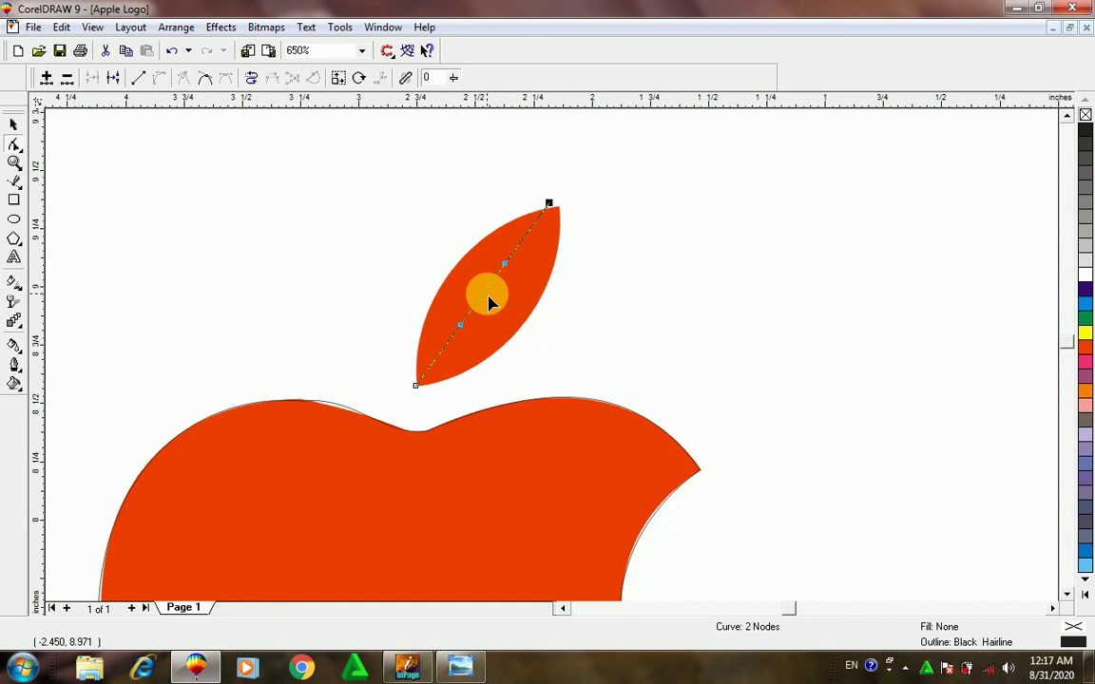
pyautogui.moveTo(489, 302); pyautogui.dragTo(527, 322)
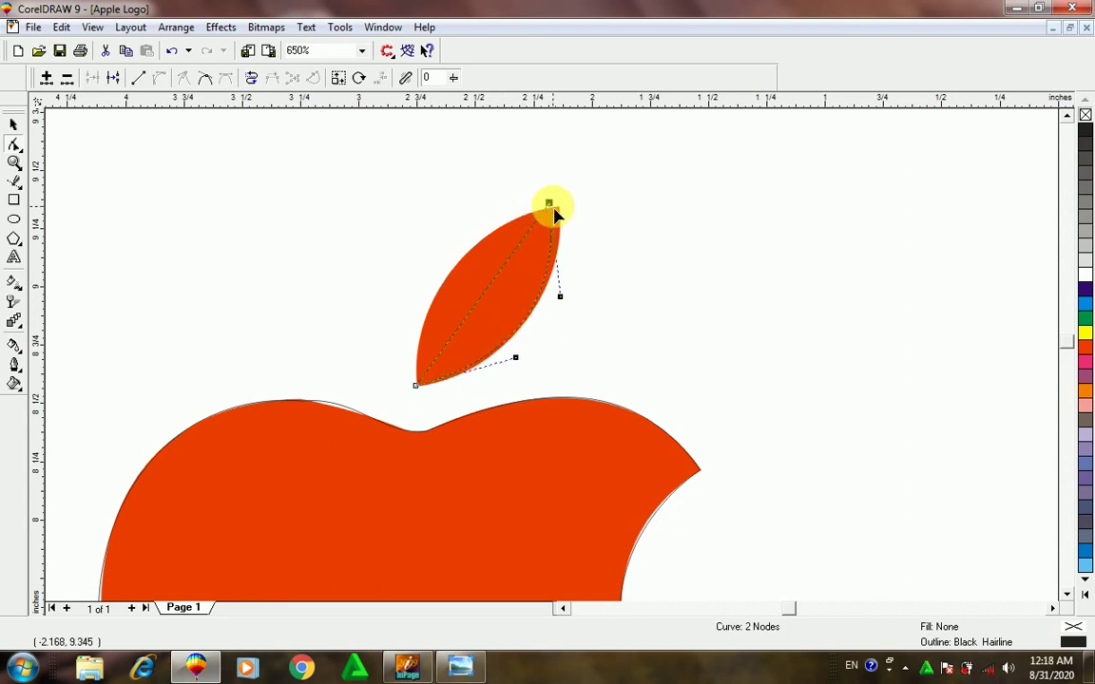
pyautogui.moveTo(551, 208); pyautogui.dragTo(558, 209)
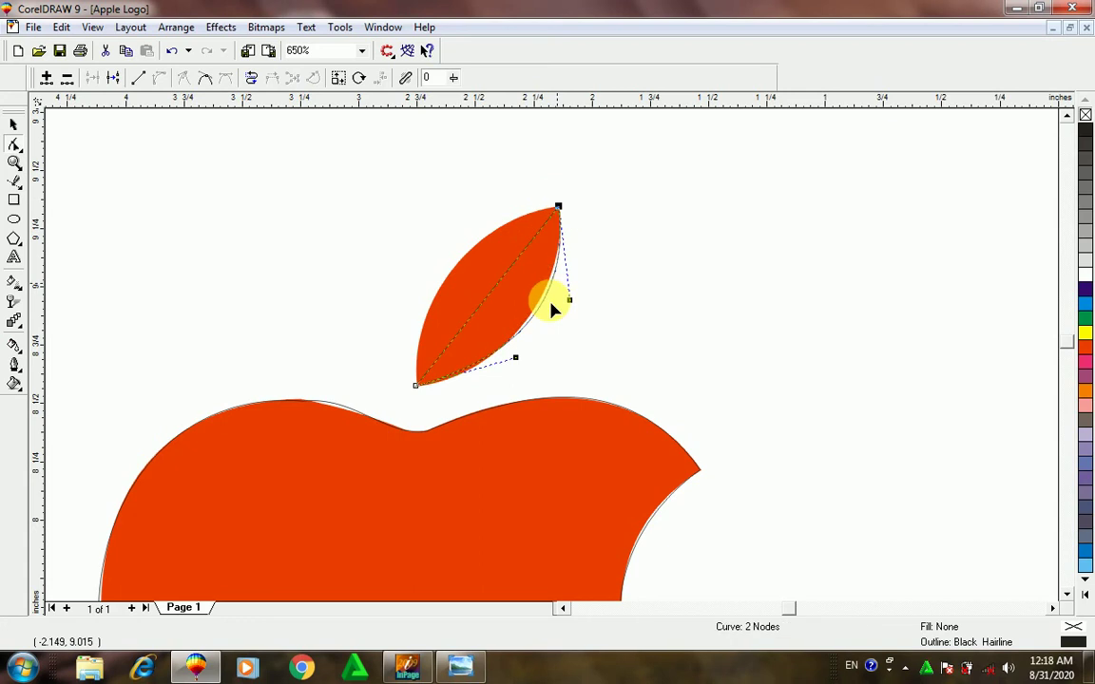
# Convert the leaf's remaining straight segment to a curve and bow it outward to the leaf's left edge
pyautogui.click(481, 300)
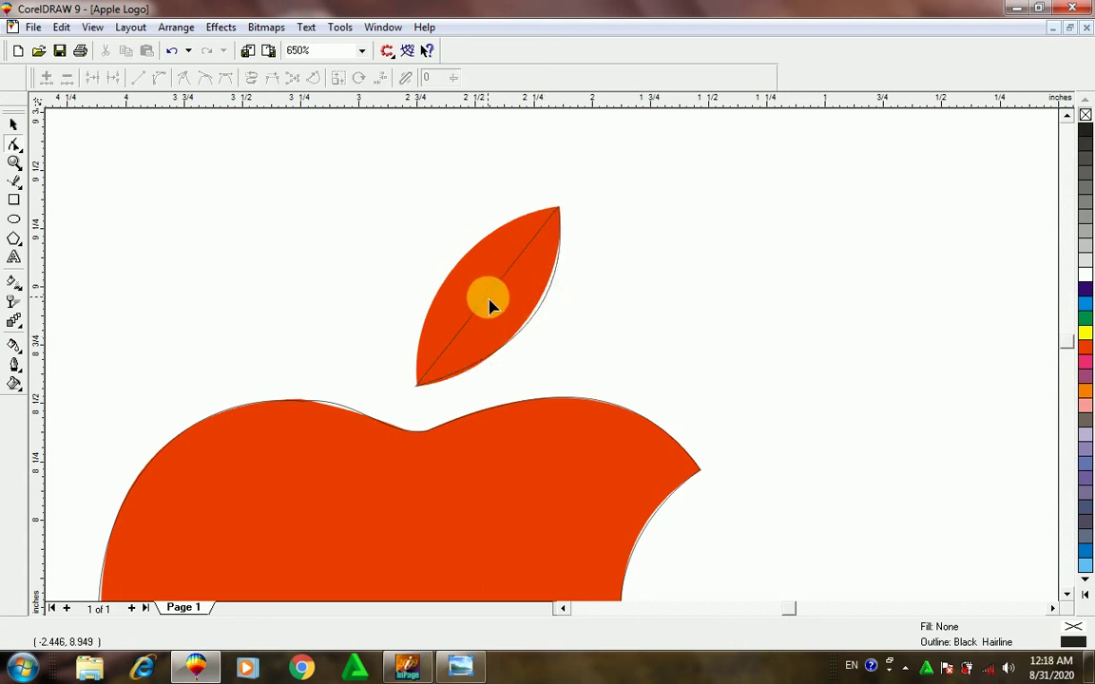
pyautogui.click(483, 301)
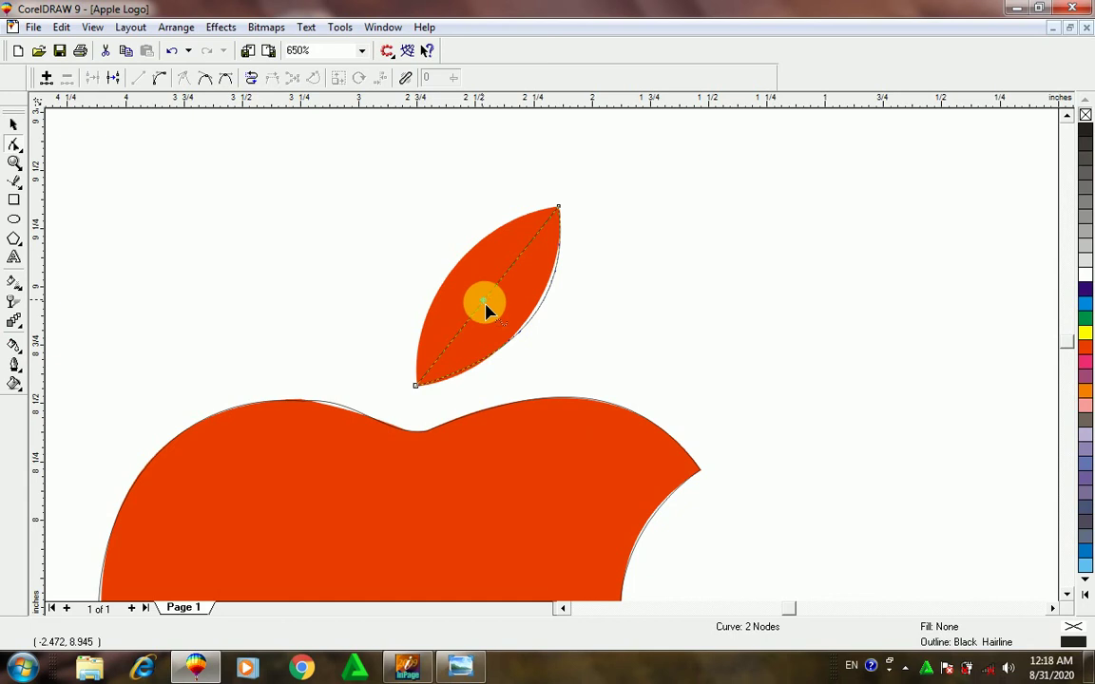
pyautogui.click(159, 77)
pyautogui.click(489, 298)
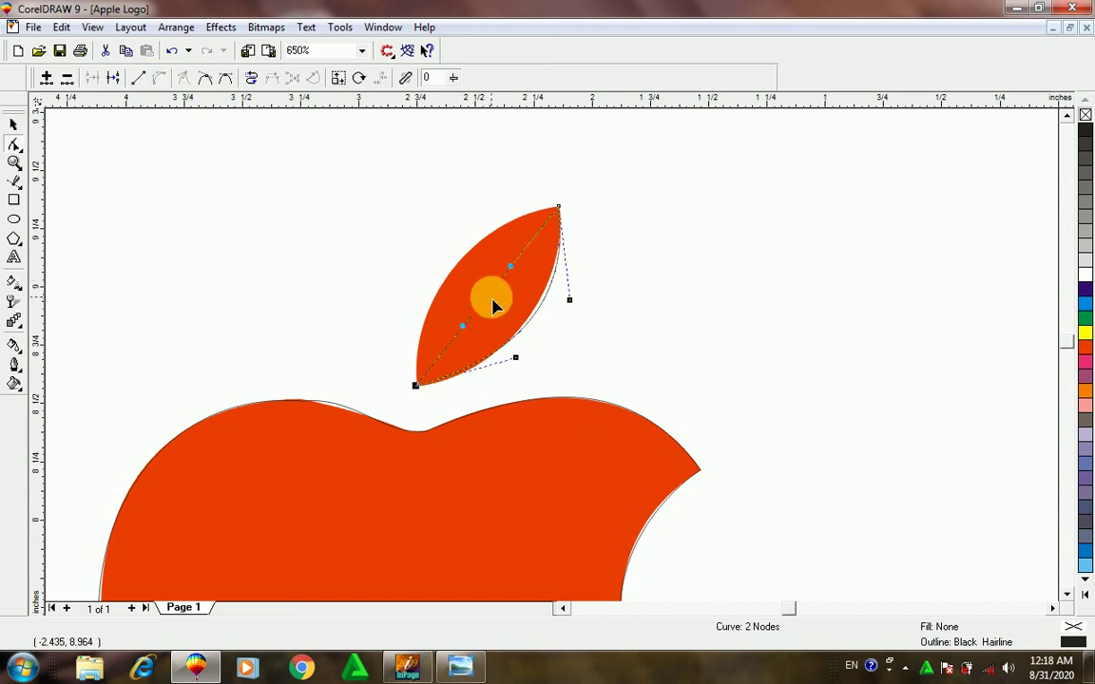
pyautogui.moveTo(488, 304); pyautogui.dragTo(452, 280)
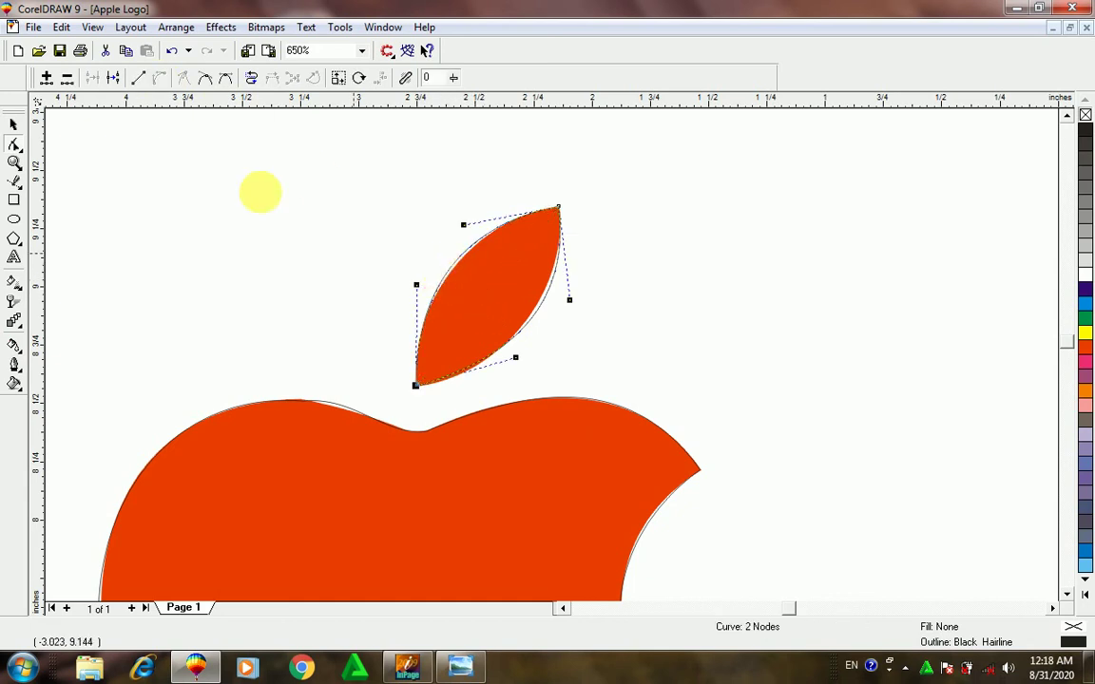
# Move the traced body and leaf outlines about 4.8 inches right, off the red artwork and onto the page, keeping the leaf above the body
pyautogui.click(11, 125)
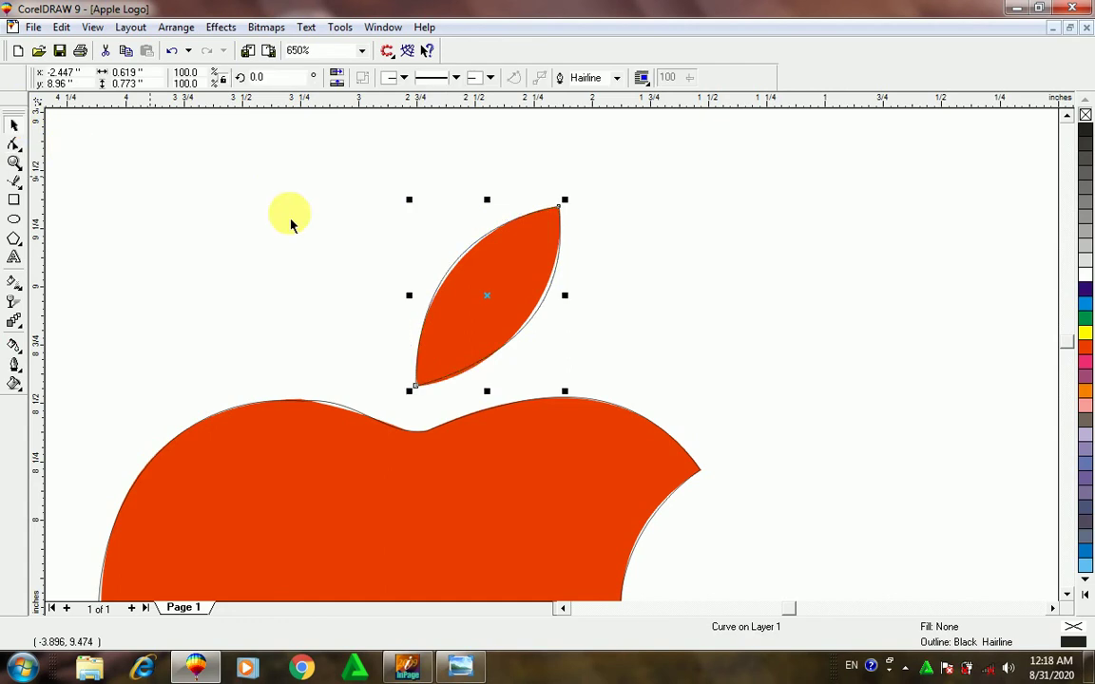
pyautogui.scroll(-5, 291, 220)
pyautogui.scroll(1, 301, 257)
pyautogui.click(432, 225)
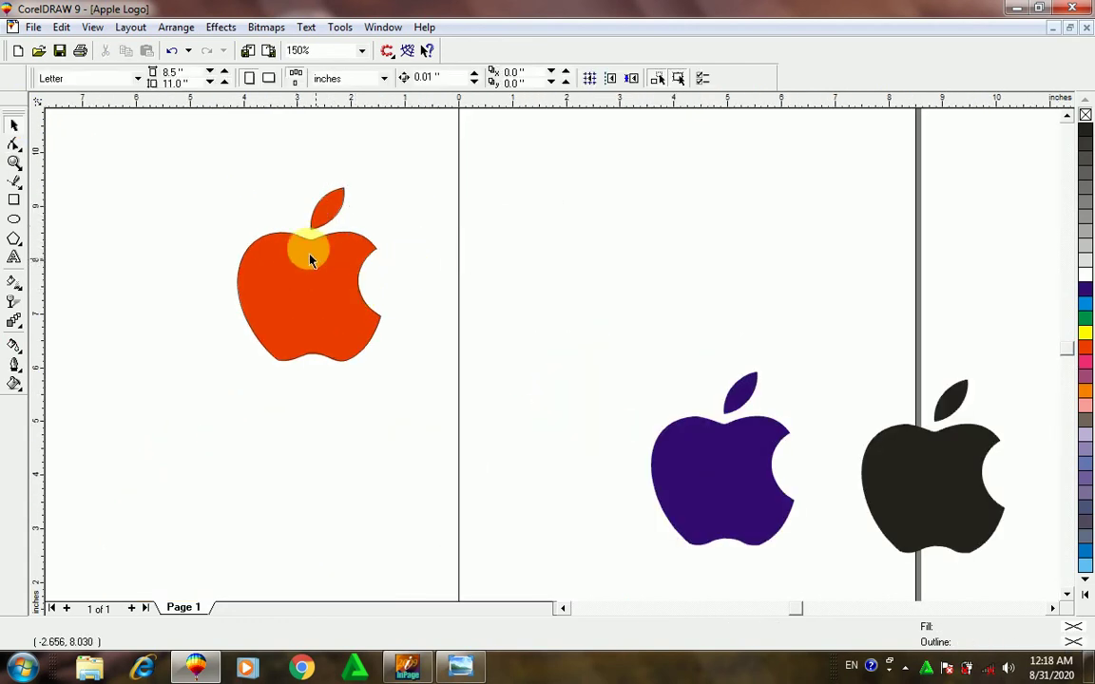
pyautogui.click(293, 298)
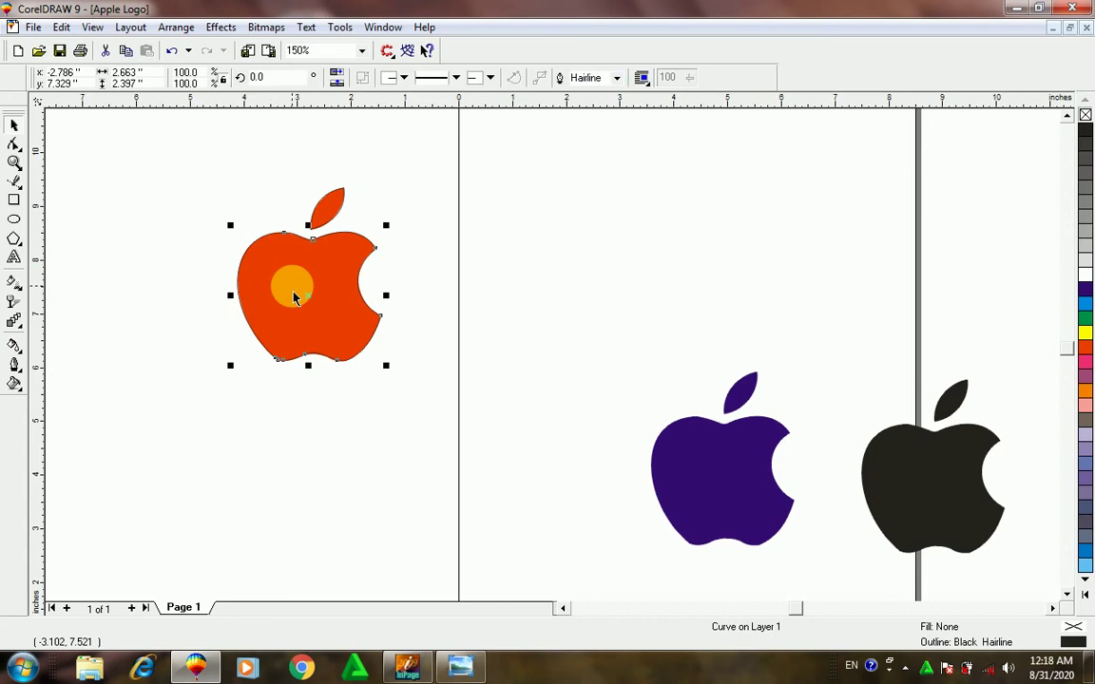
pyautogui.moveTo(294, 298); pyautogui.dragTo(554, 303)
pyautogui.moveTo(322, 214); pyautogui.dragTo(605, 198)
pyautogui.scroll(1, 572, 252)
pyautogui.click(731, 237)
pyautogui.click(791, 247)
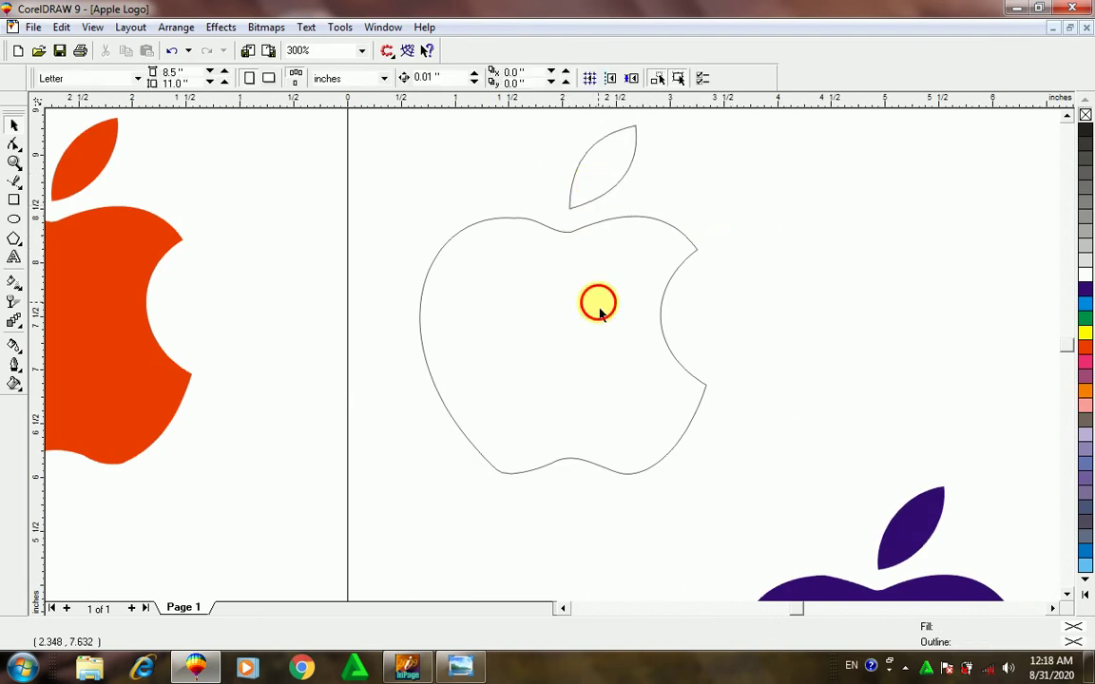
# Fill the traced apple body and leaf with yellow, leaving neither shape with a black outline
pyautogui.click(599, 304)
pyautogui.click(1084, 344)
pyautogui.click(586, 167)
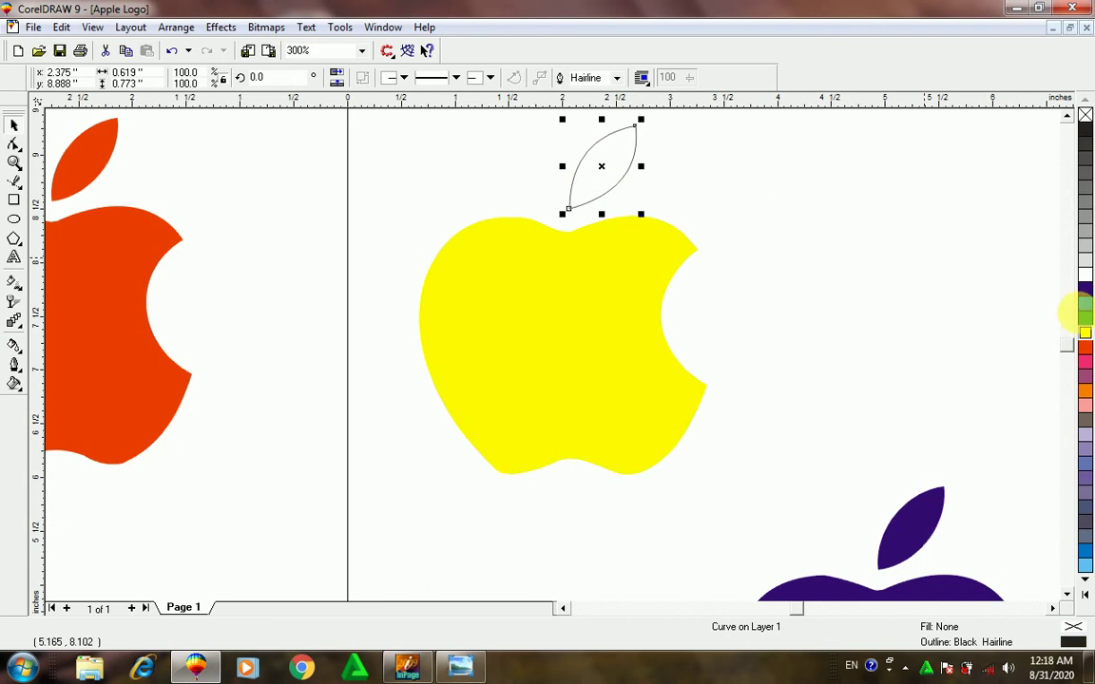
pyautogui.click(1085, 333)
pyautogui.click(730, 294)
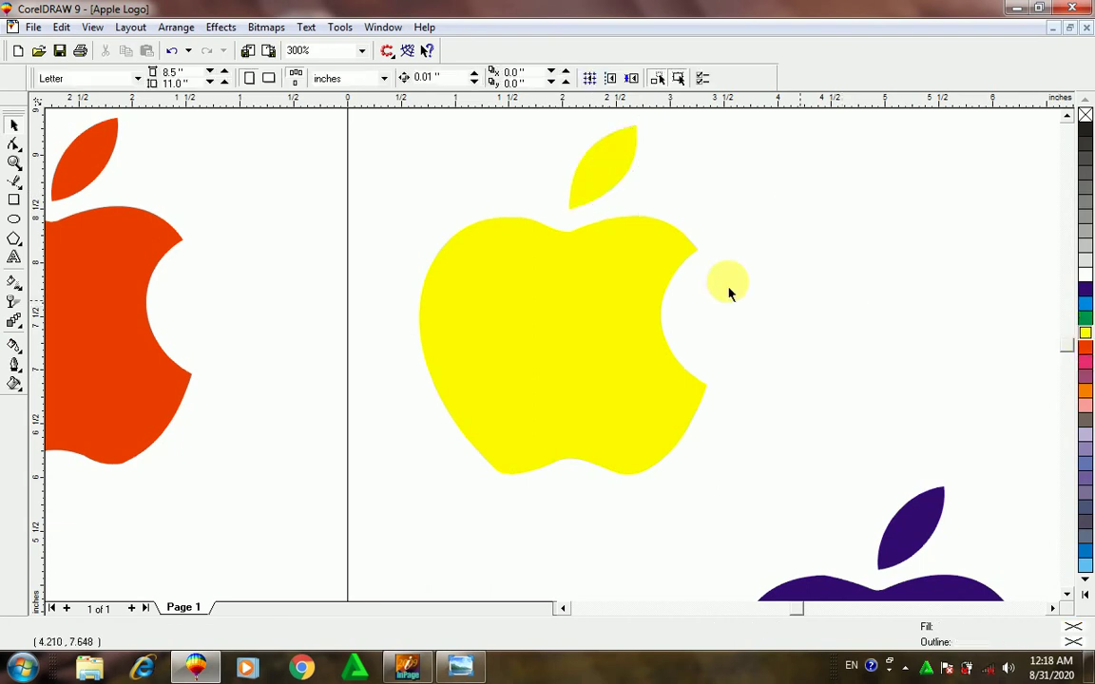
pyautogui.scroll(-4, 728, 288)
pyautogui.scroll(3, 716, 276)
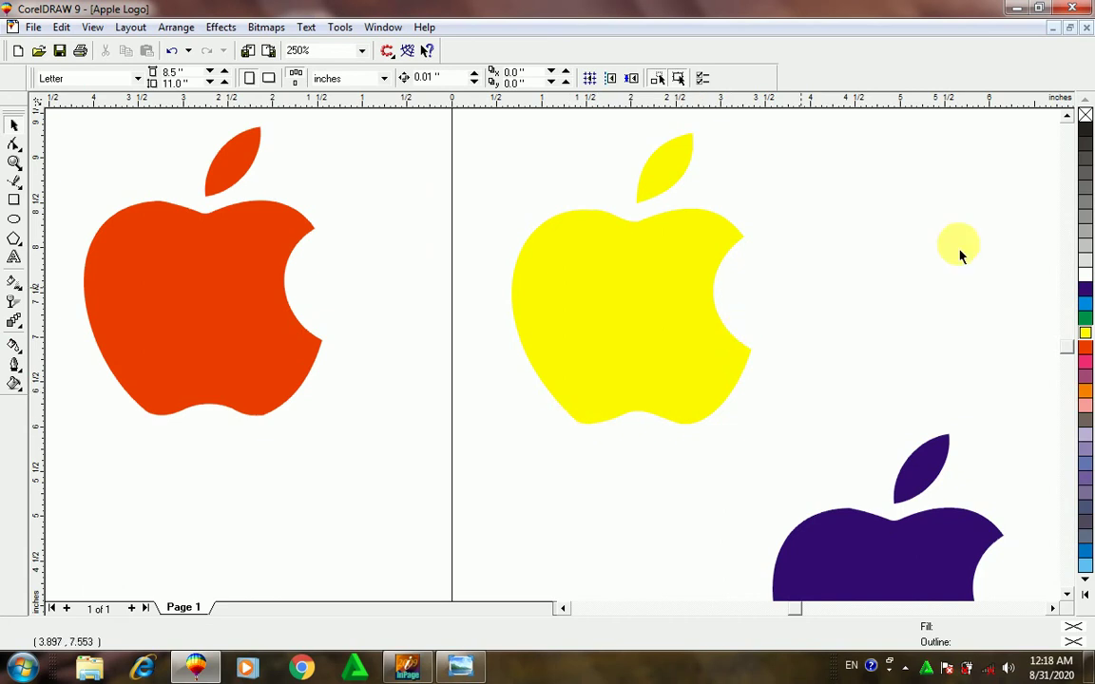
pyautogui.click(1066, 116)
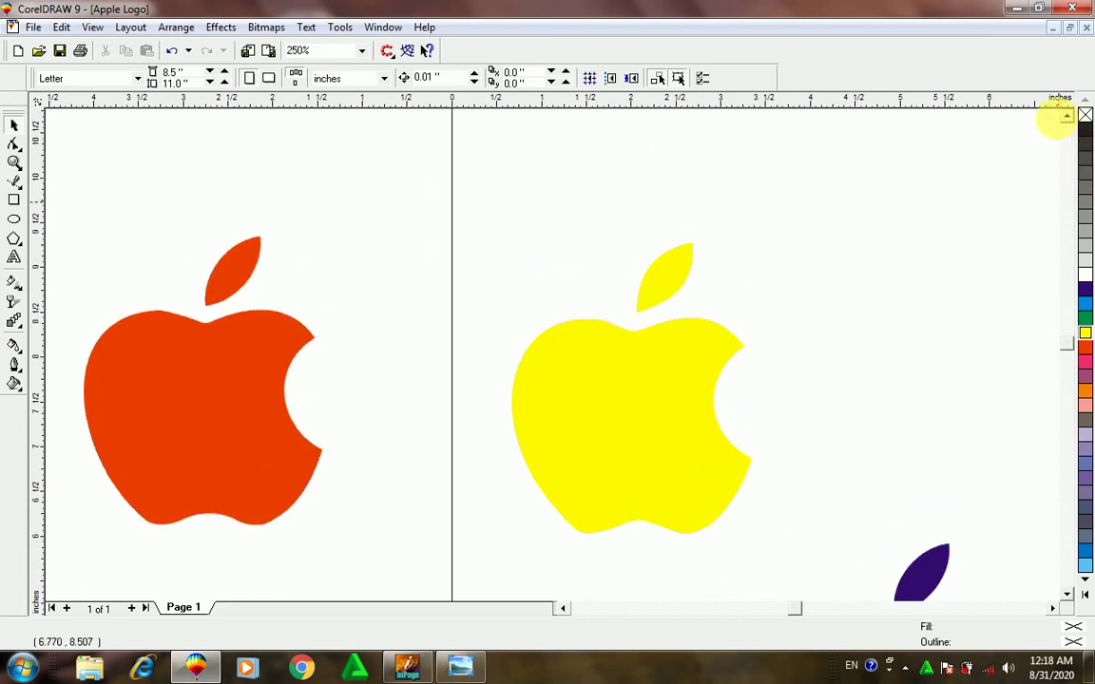